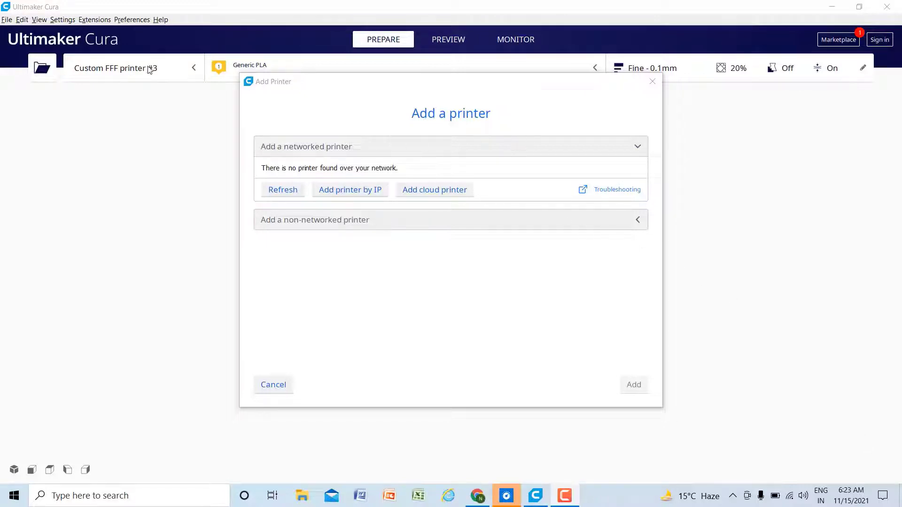
- Add a non-networked printer of the type Custom FFF printer from the Custom group
left_click(187, 70)
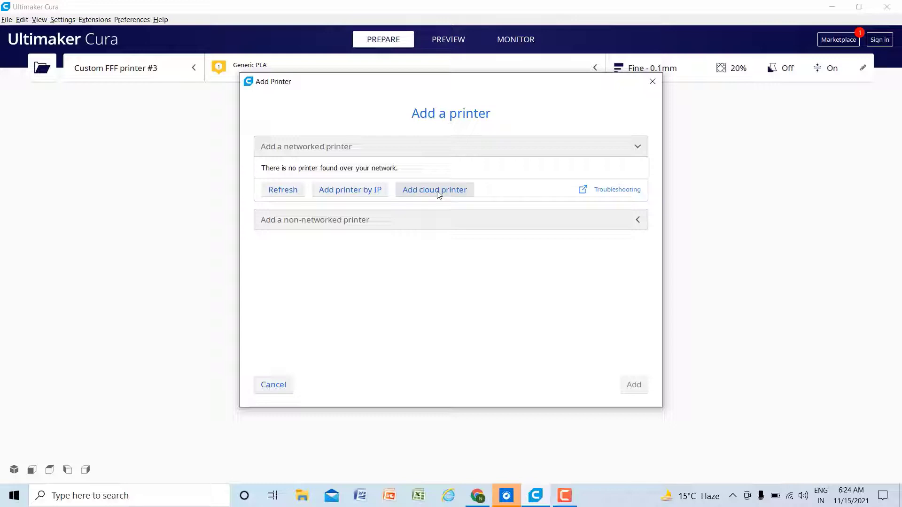
left_click(348, 228)
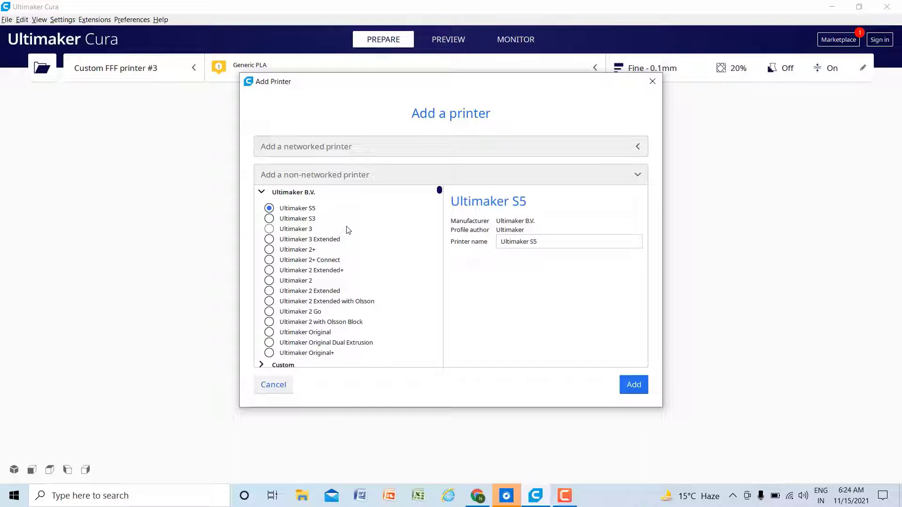
scroll(308, 268, "down", 1)
scroll(310, 282, "down", 5)
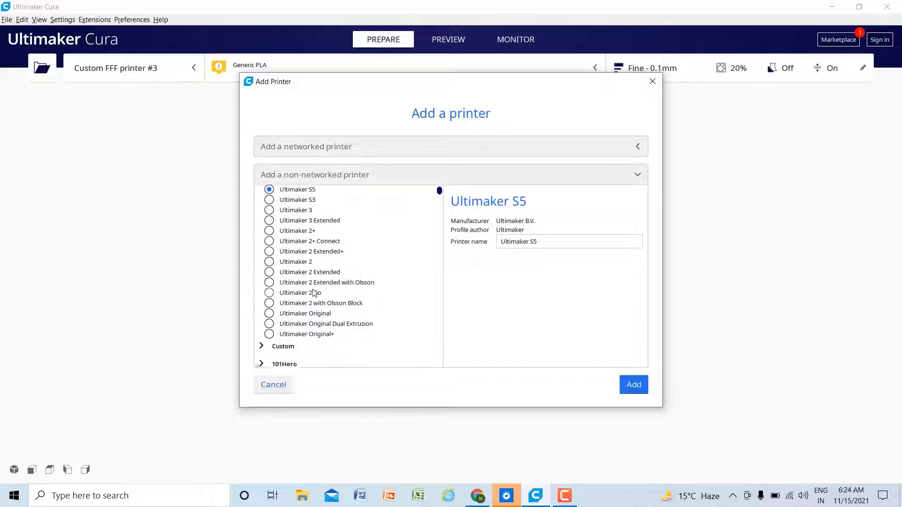
scroll(321, 338, "down", 1)
scroll(323, 320, "down", 5)
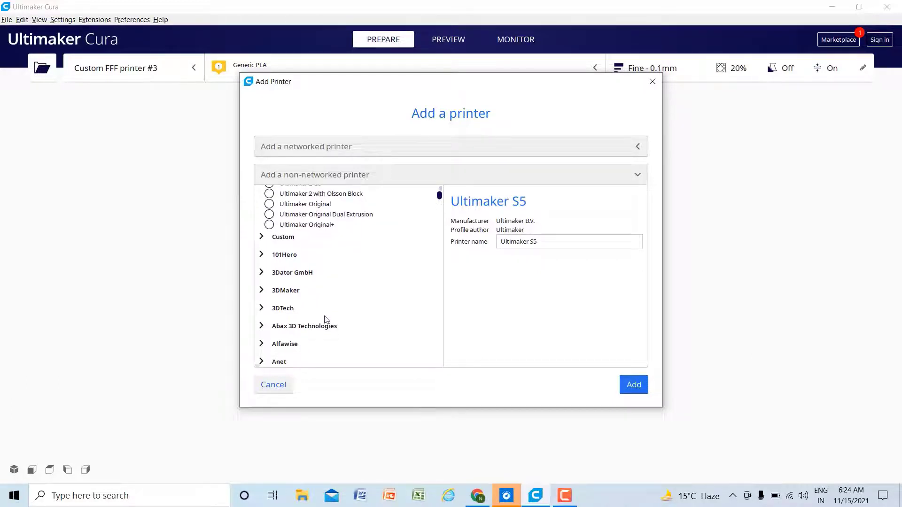
scroll(326, 319, "down", 3)
scroll(289, 324, "down", 1)
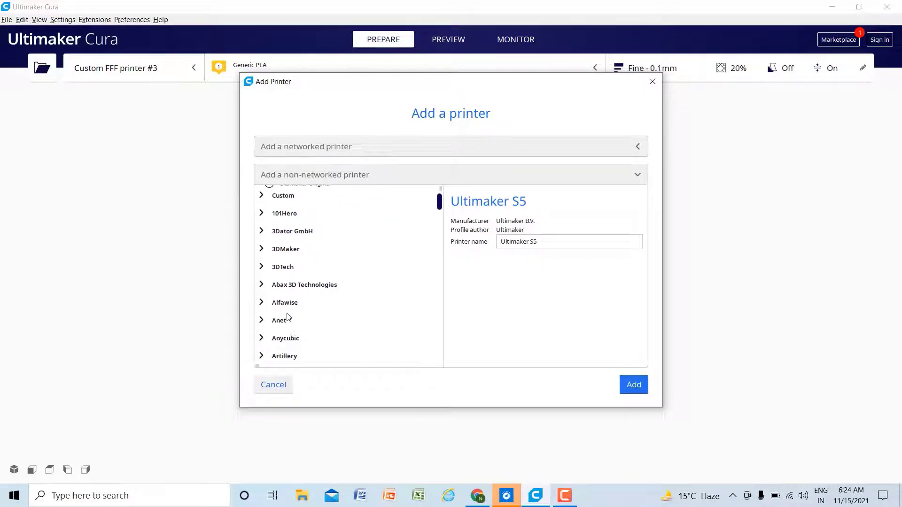
scroll(300, 287, "up", 12)
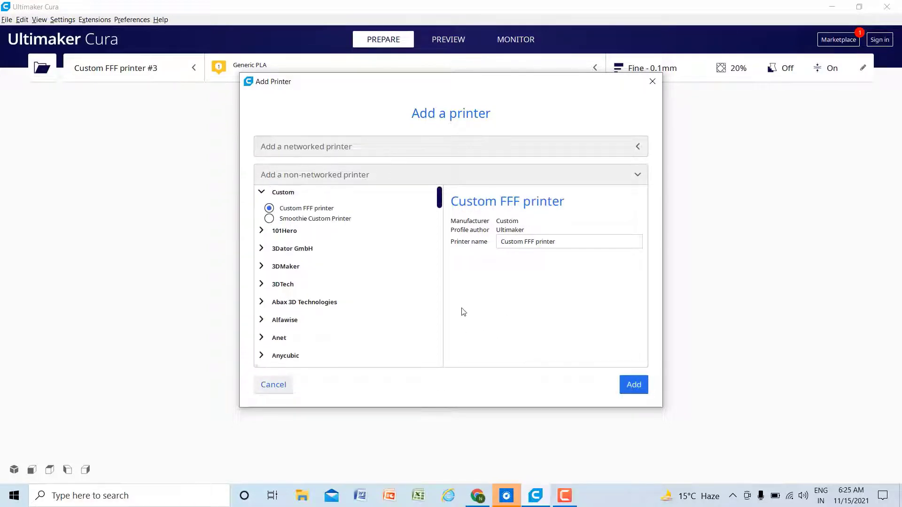
left_click(632, 387)
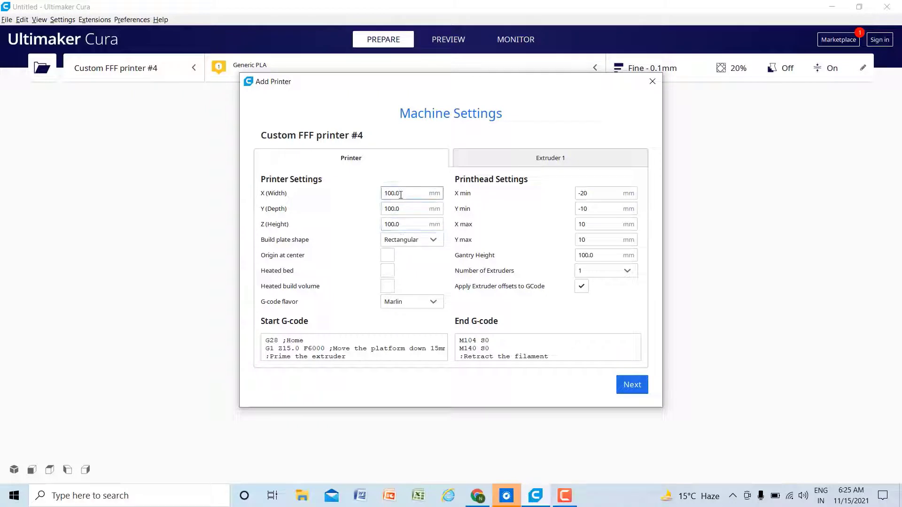
- Set the printer's X (Width) to 120 mm in the machine settings
key("BackSpace")
key("BackSpace")
key("BackSpace")
key("BackSpace")
key("BackSpace")
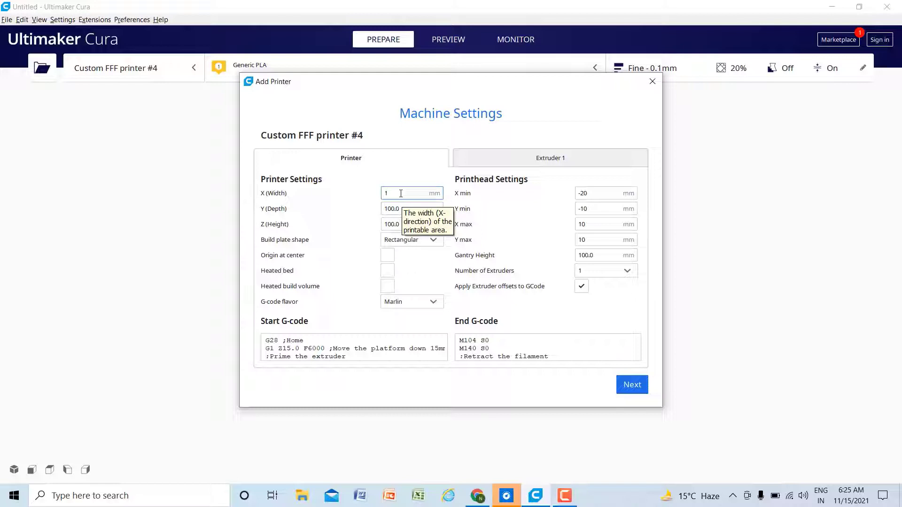
type("120")
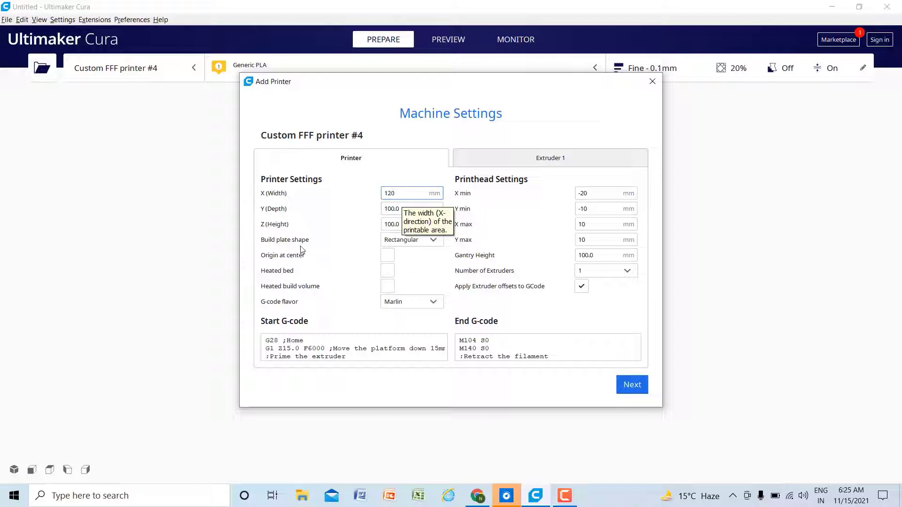
- Set the printer's Y (Depth) to 120 mm and its Z (Height) to 150 mm
left_click(400, 209)
key("BackSpace")
key("BackSpace")
key("BackSpace")
key("BackSpace")
key("BackSpace")
type("120")
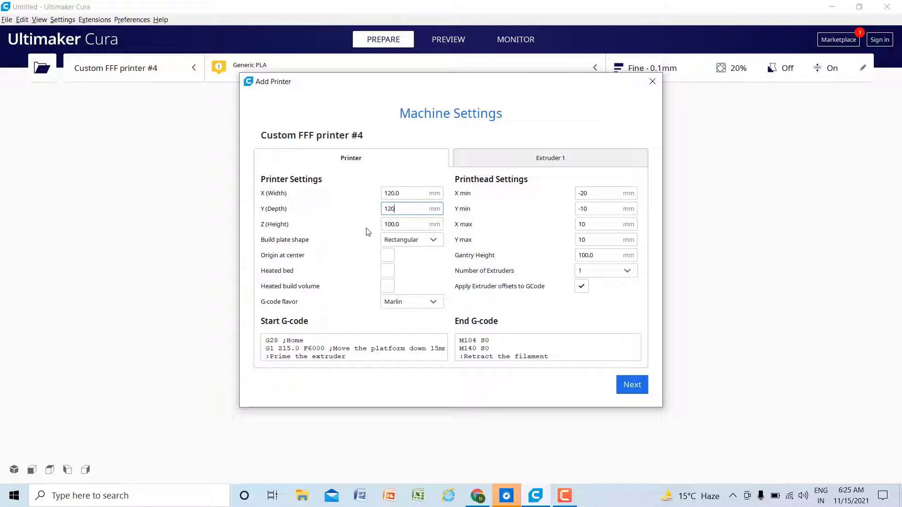
left_click(398, 225)
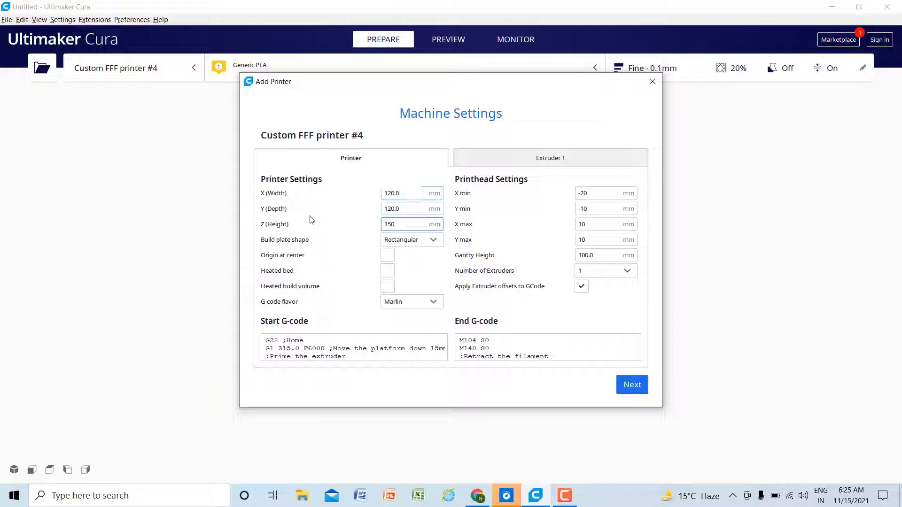
- Keep the rectangular build plate with Origin at center enabled, and choose Marlin as the G-code flavor
left_click(410, 246)
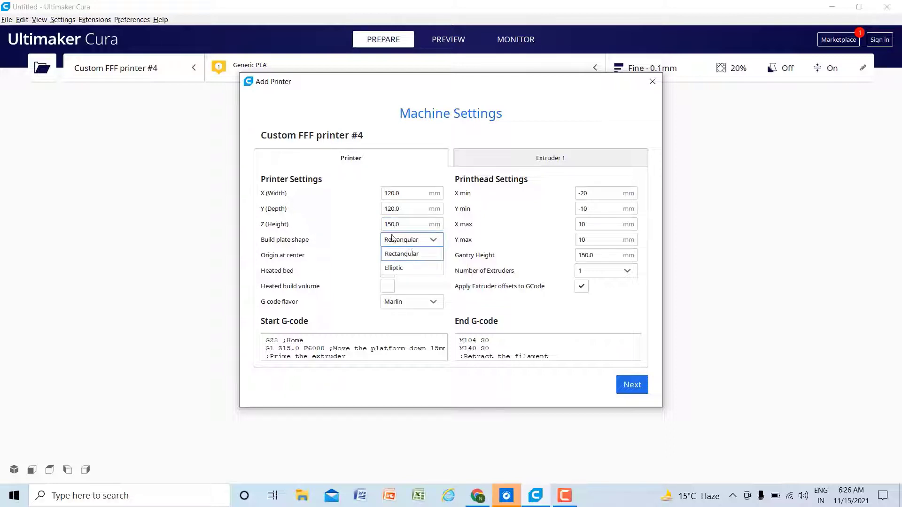
left_click(361, 232)
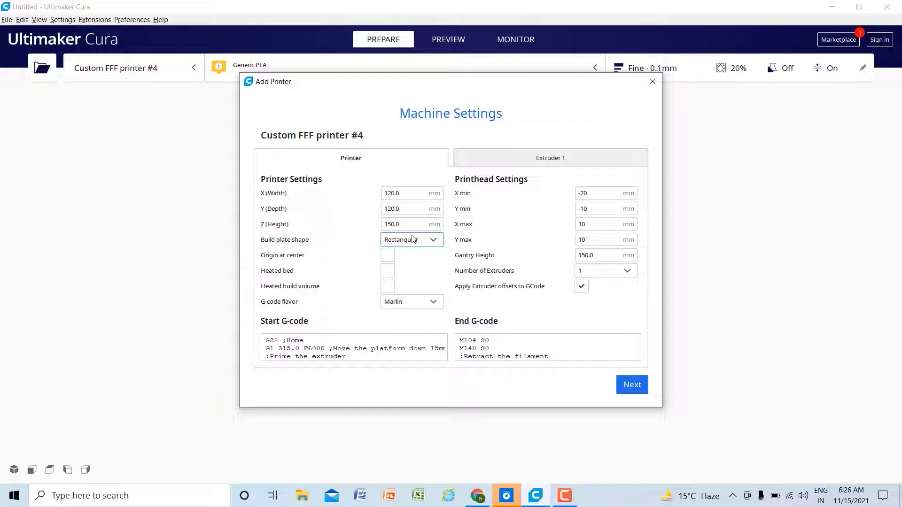
left_click(387, 257)
left_click(416, 303)
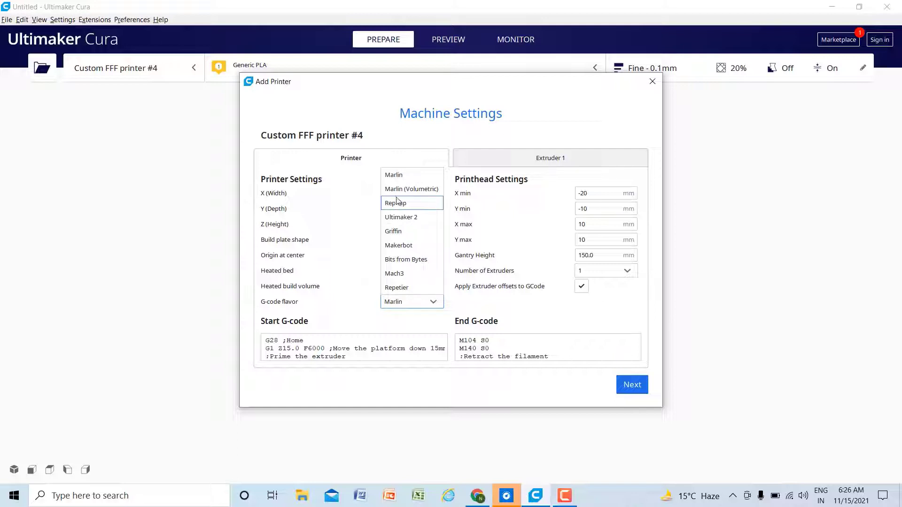
left_click(398, 175)
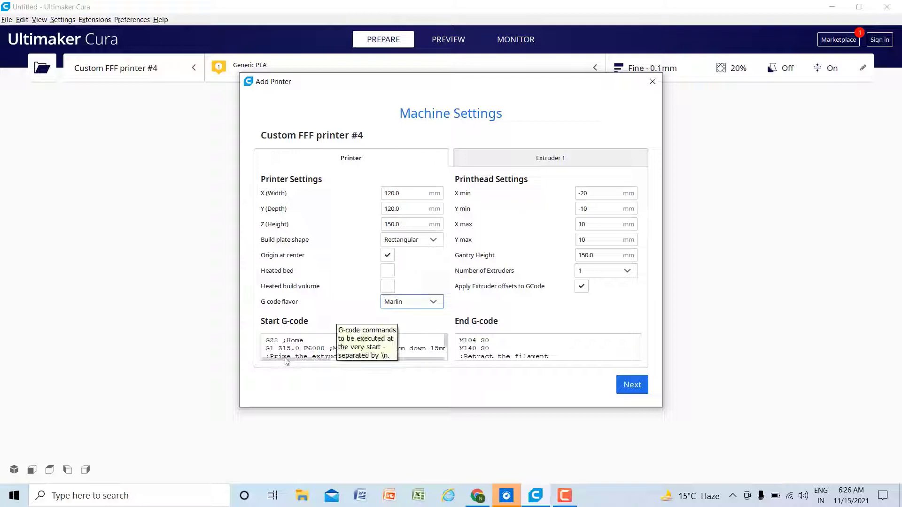
- Review the start G-code, keep the number of extruders at 1 and finish the new printer's machine settings
scroll(309, 339, "down", 2)
scroll(309, 339, "up", 2)
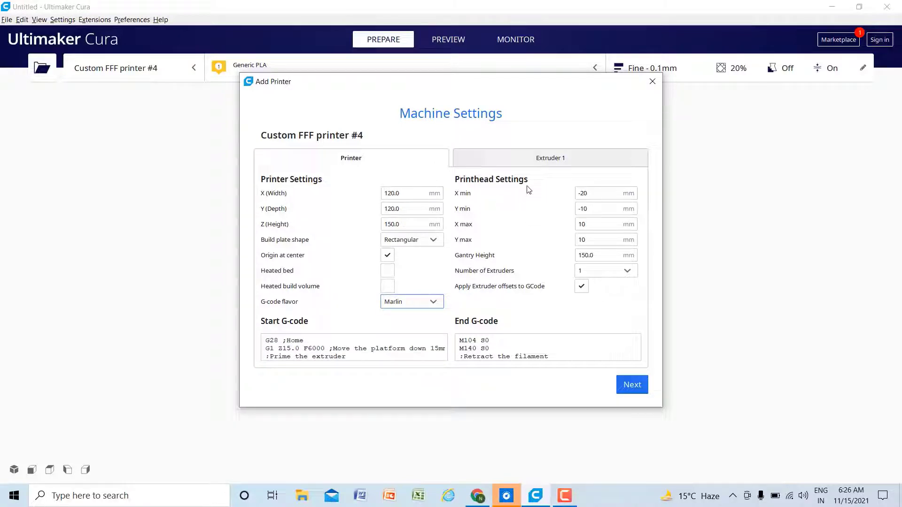
left_click(628, 273)
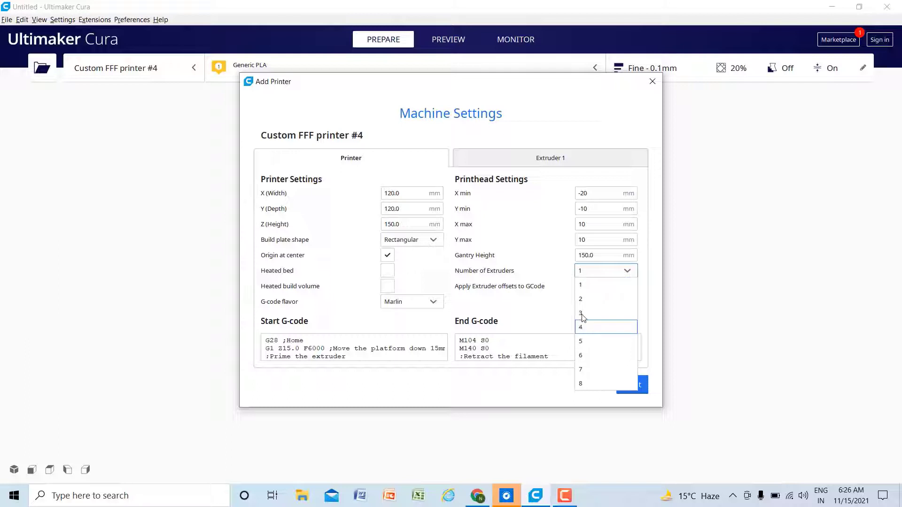
left_click(590, 275)
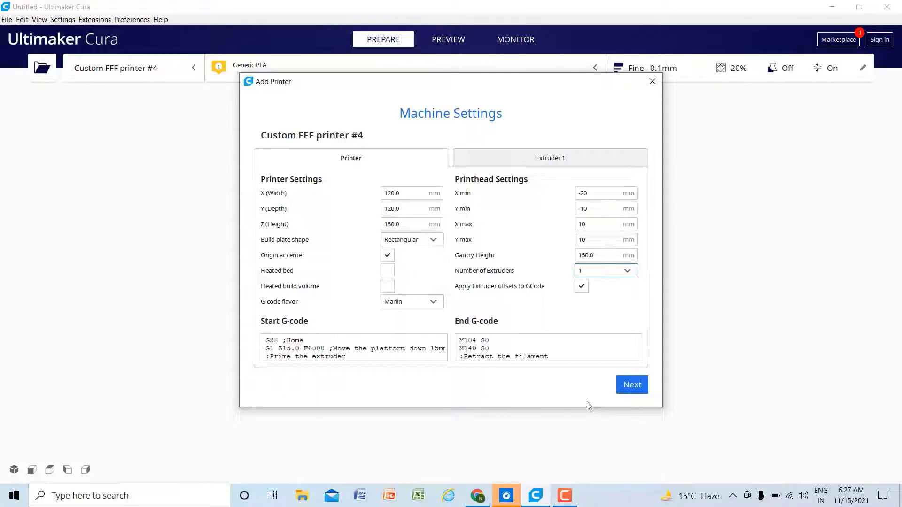
left_click(636, 385)
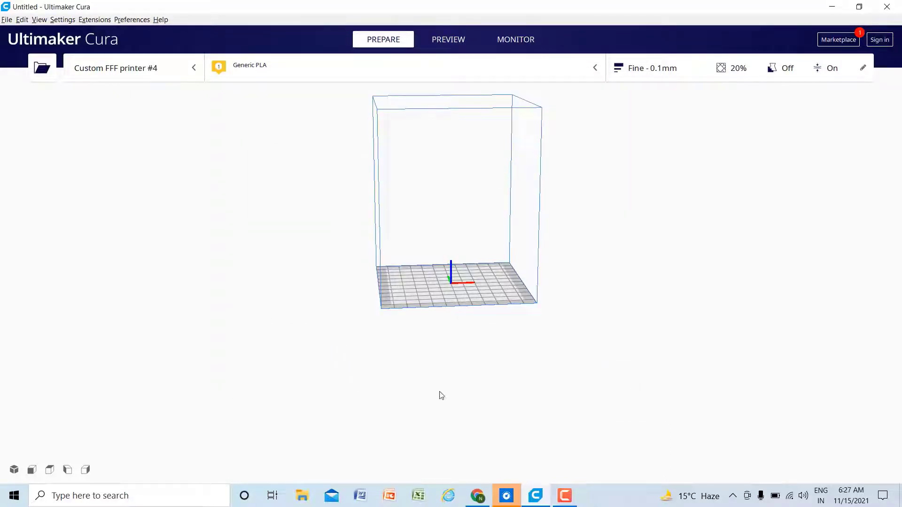
- Examine the new printer's empty build volume and build plate from several angles and distances
right_click_drag(477, 403, 633, 384)
right_click_drag(515, 389, 576, 395)
scroll(495, 366, "up", 3)
scroll(496, 365, "up", 3)
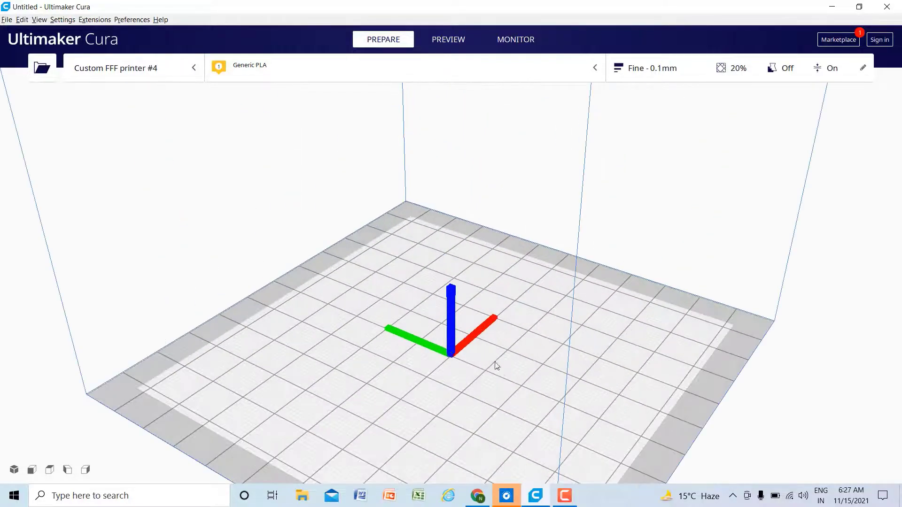
scroll(390, 365, "up", 2)
scroll(391, 367, "down", 5)
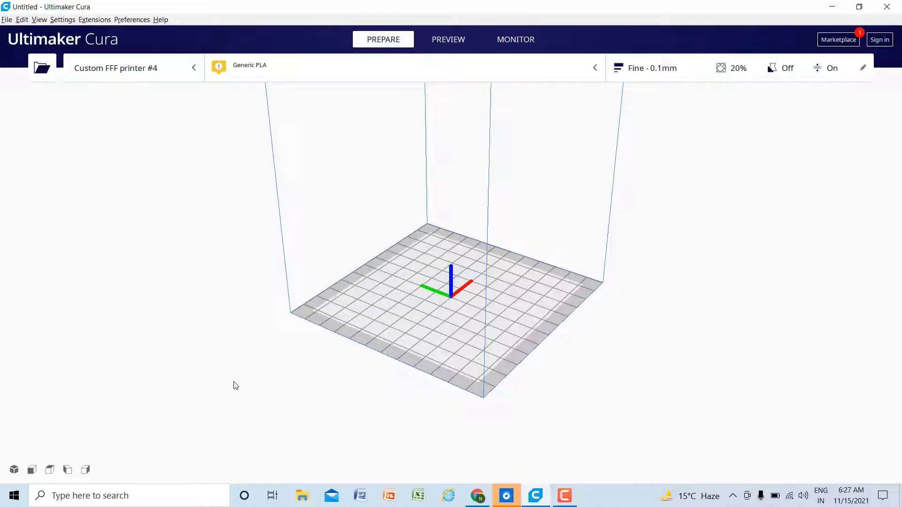
right_click_drag(236, 386, 346, 396)
scroll(350, 401, "down", 2)
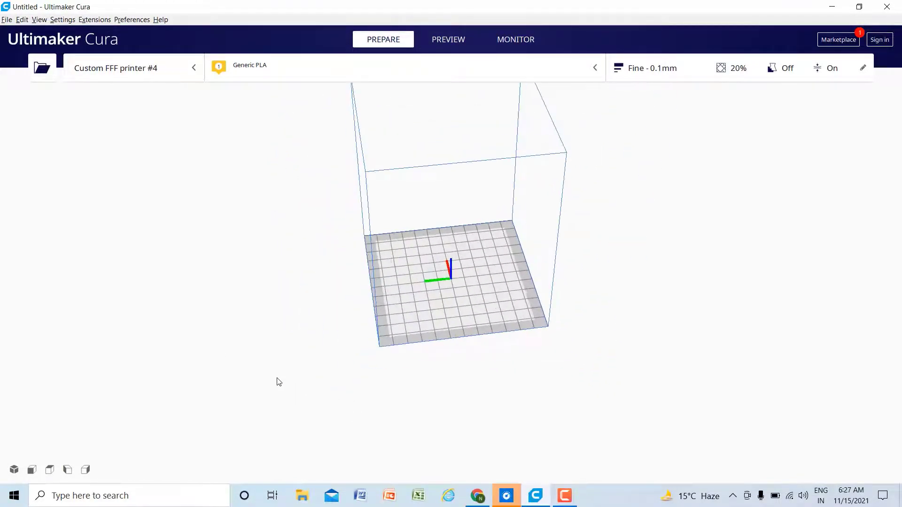
right_click_drag(278, 381, 292, 350)
scroll(285, 359, "up", 1)
scroll(285, 358, "down", 1)
scroll(288, 350, "up", 1)
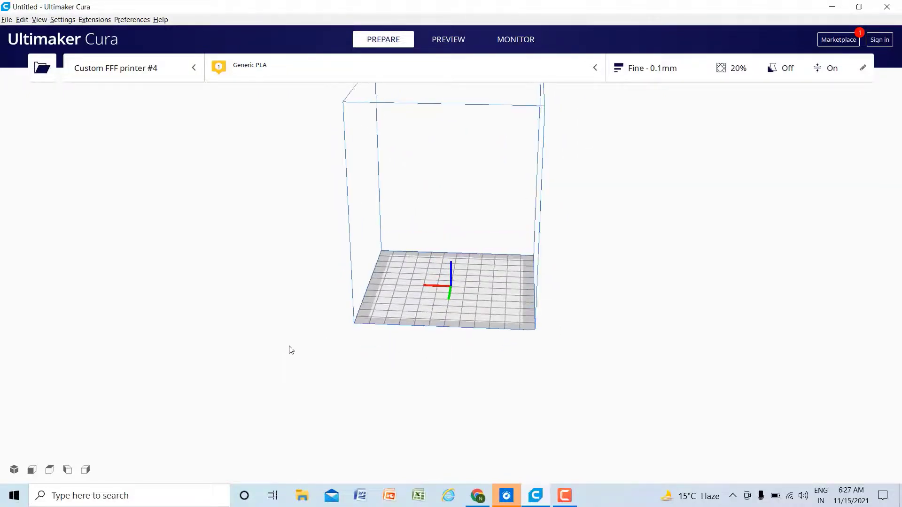
scroll(288, 350, "down", 1)
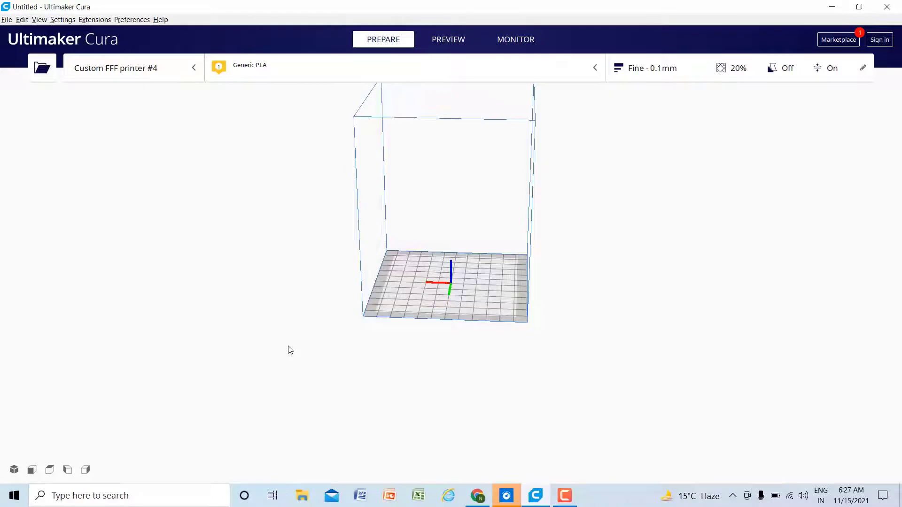
- Load the Smooth Bruticus model from This PC's Downloads folder onto the build plate
left_click(40, 69)
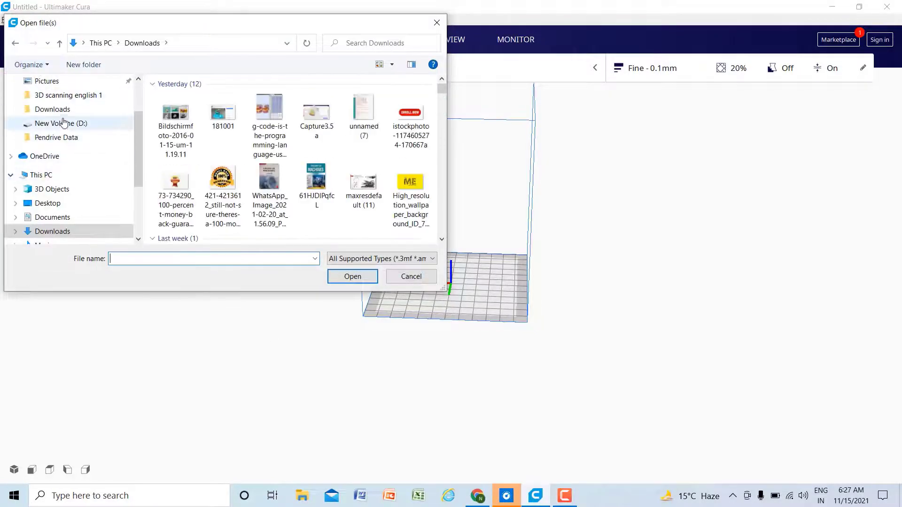
left_click(61, 109)
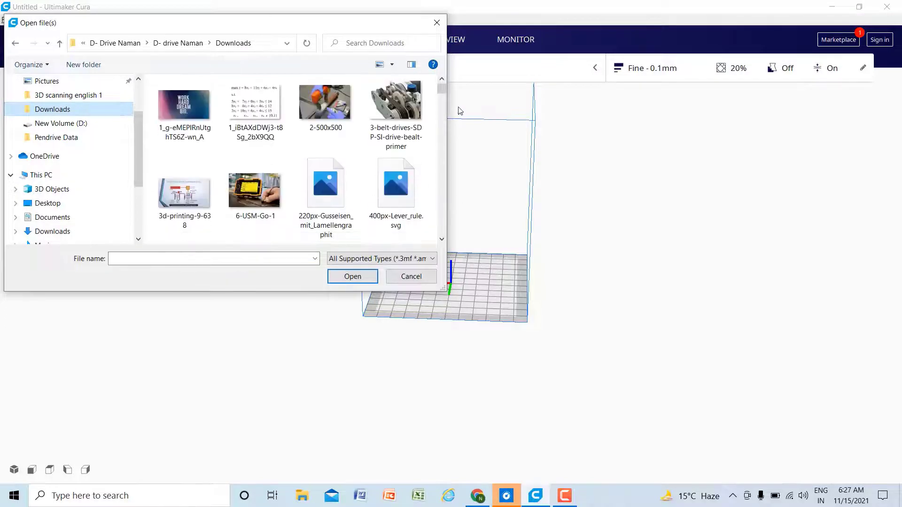
left_click_drag(443, 95, 443, 235)
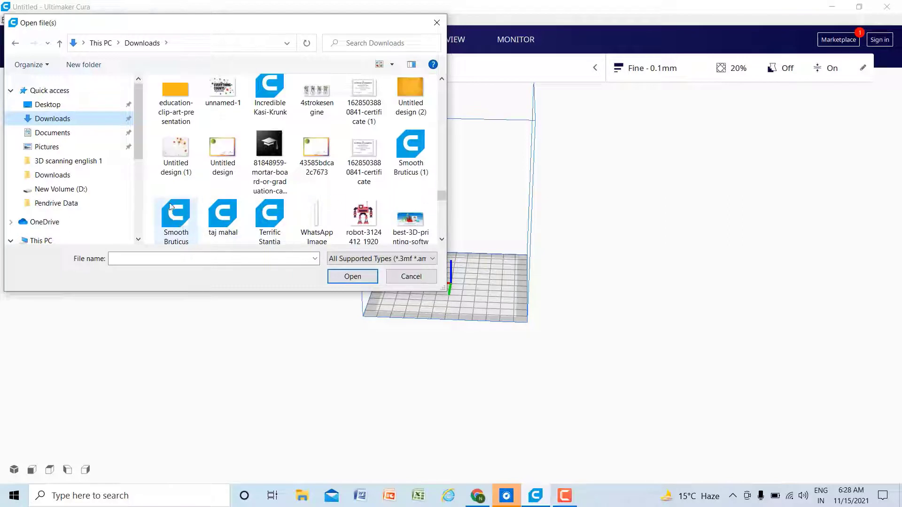
left_click(170, 221)
left_click(352, 275)
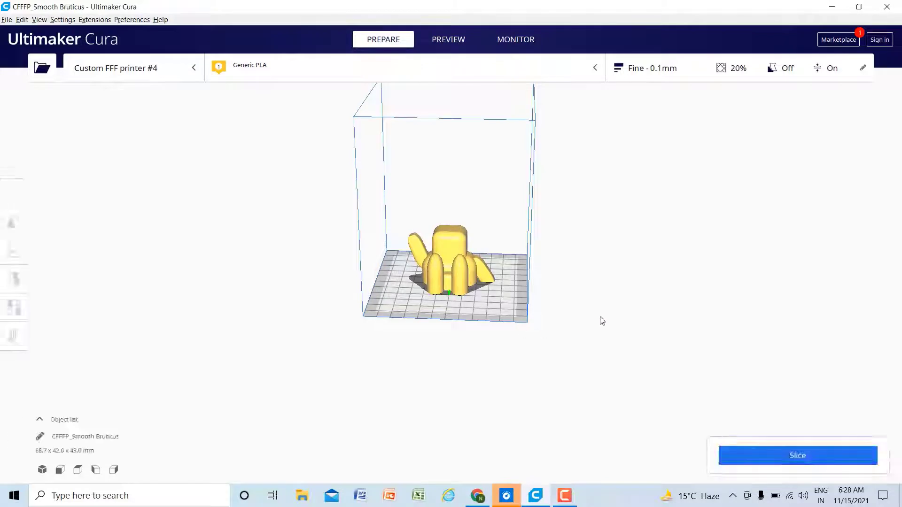
- Inspect the loaded Smooth Bruticus model on the build plate from several sides and close up
scroll(599, 317, "up", 5)
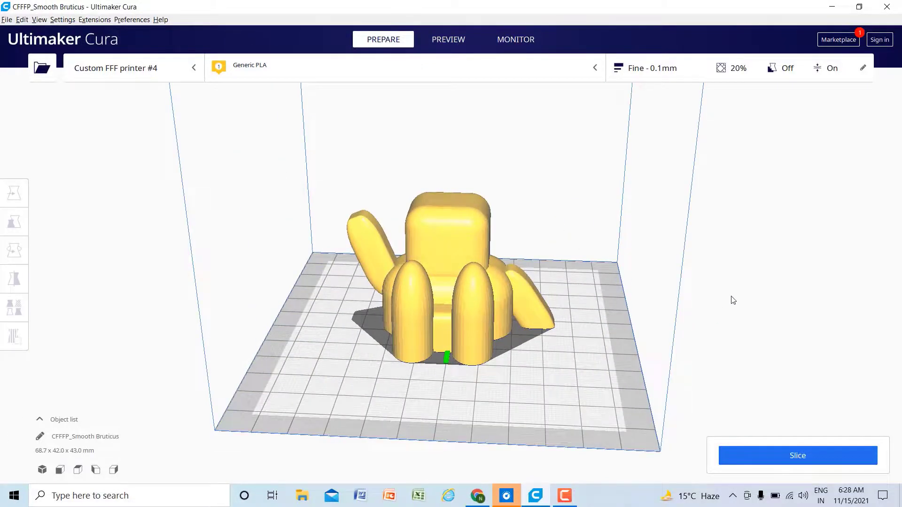
right_click_drag(733, 300, 536, 306)
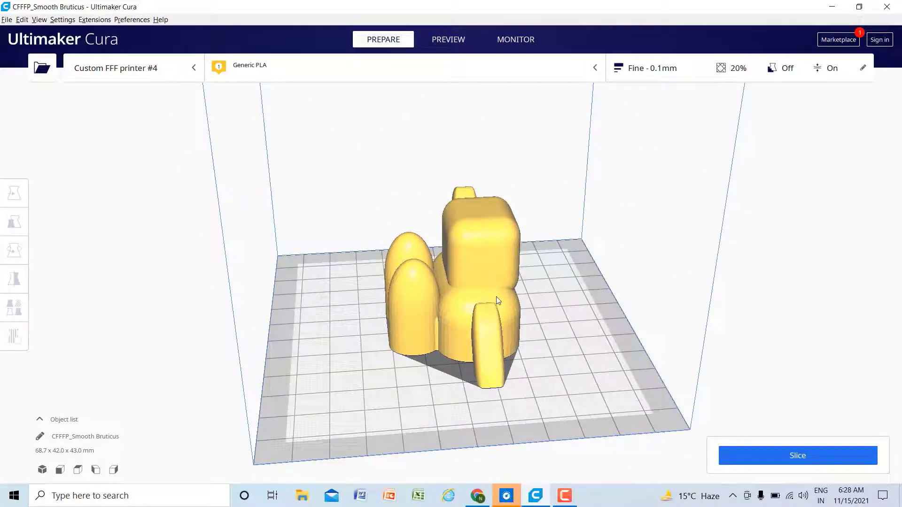
right_click_drag(343, 289, 498, 319)
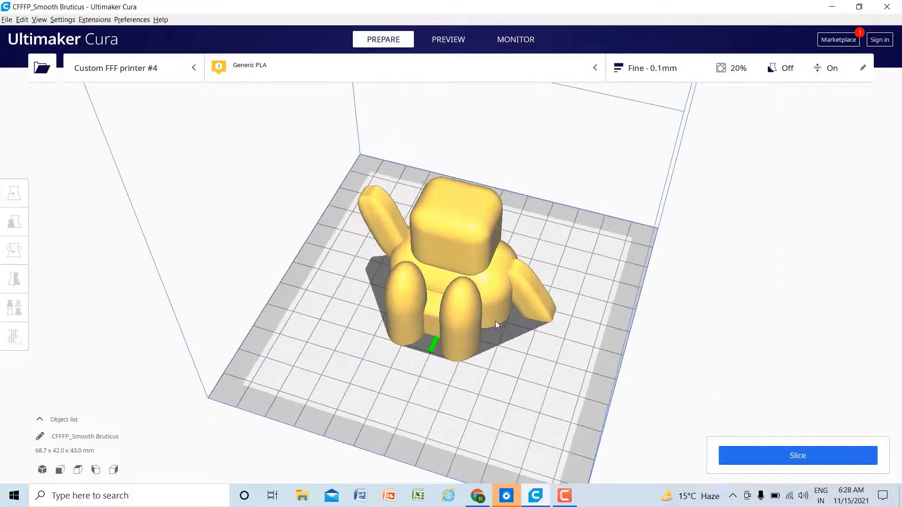
scroll(495, 320, "up", 5)
scroll(495, 321, "up", 3)
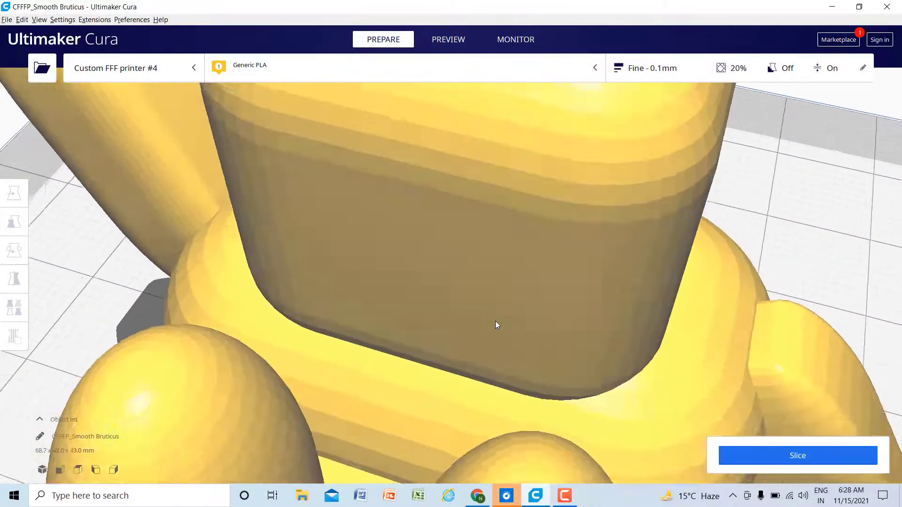
scroll(495, 320, "down", 5)
scroll(495, 320, "down", 5)
scroll(494, 320, "up", 4)
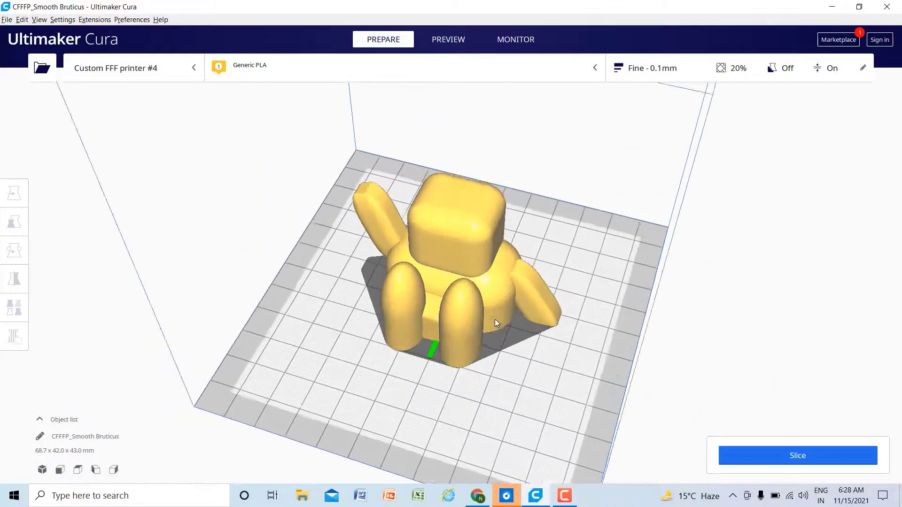
right_click_drag(494, 319, 519, 295)
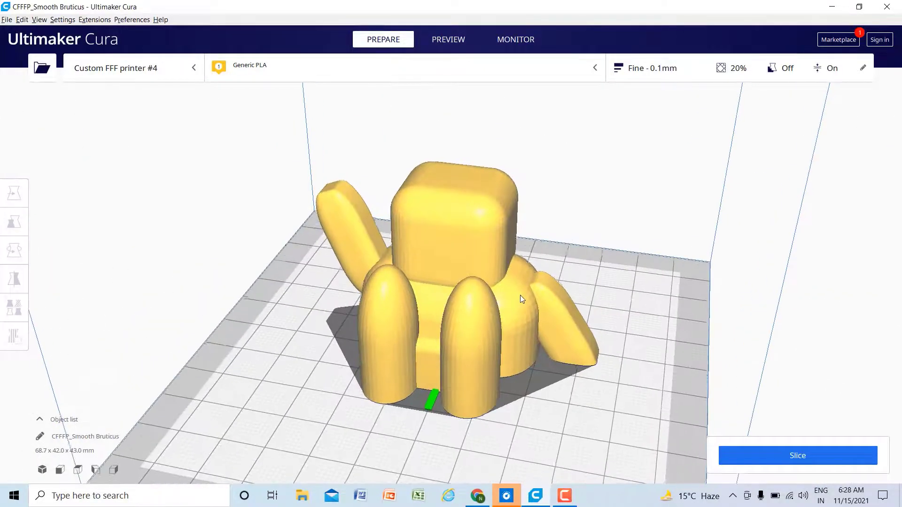
scroll(514, 296, "up", 2)
scroll(511, 295, "down", 5)
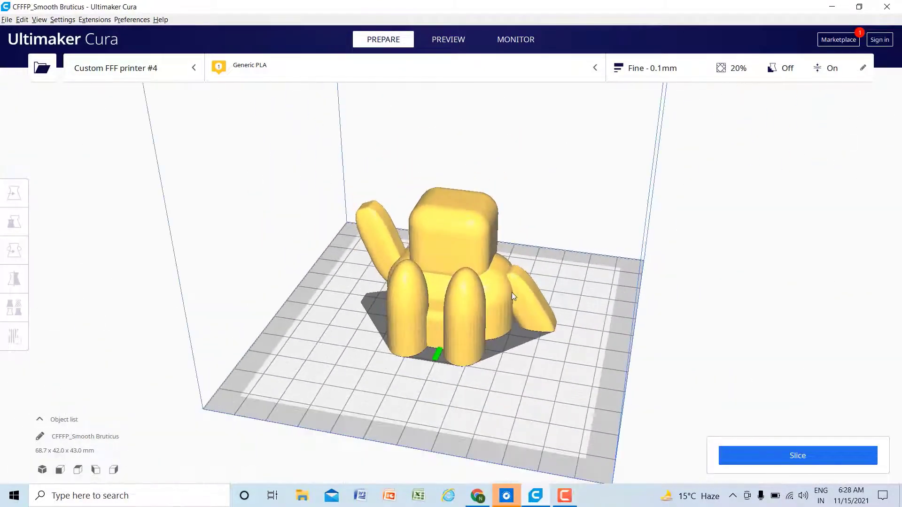
- Examine the Smooth Bruticus model on the build plate from an orbited angle and in the right, left and top views
right_click_drag(432, 330, 430, 351)
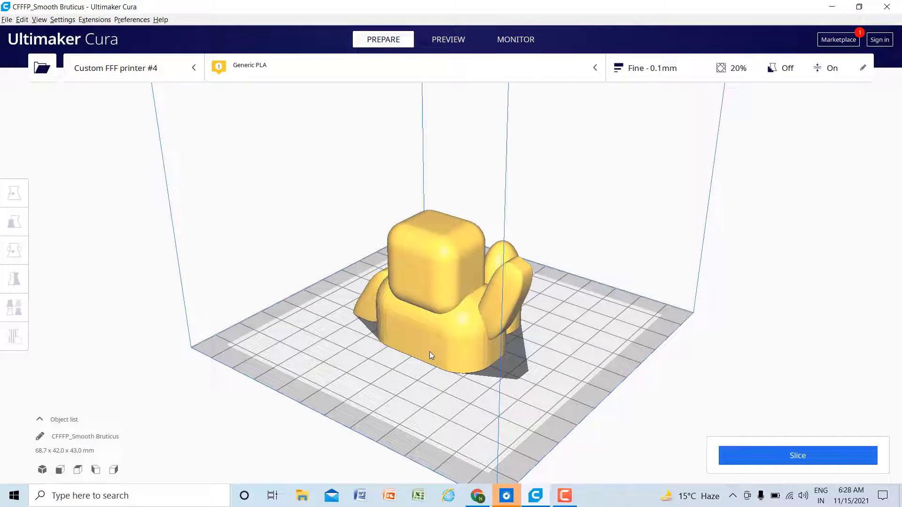
scroll(429, 352, "down", 4)
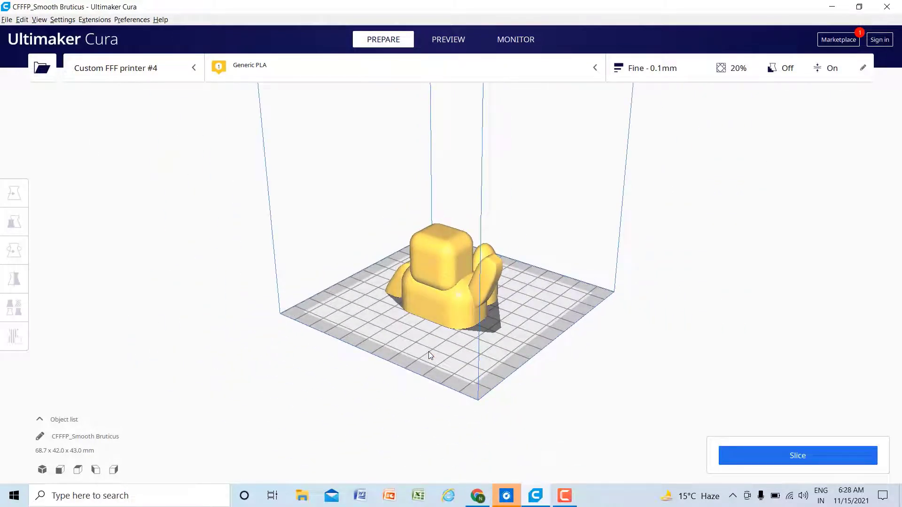
scroll(428, 352, "up", 2)
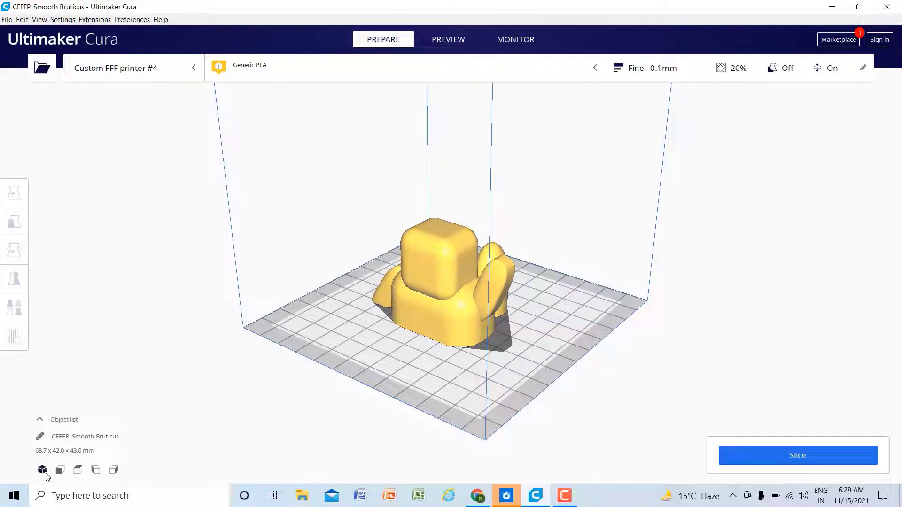
left_click(114, 470)
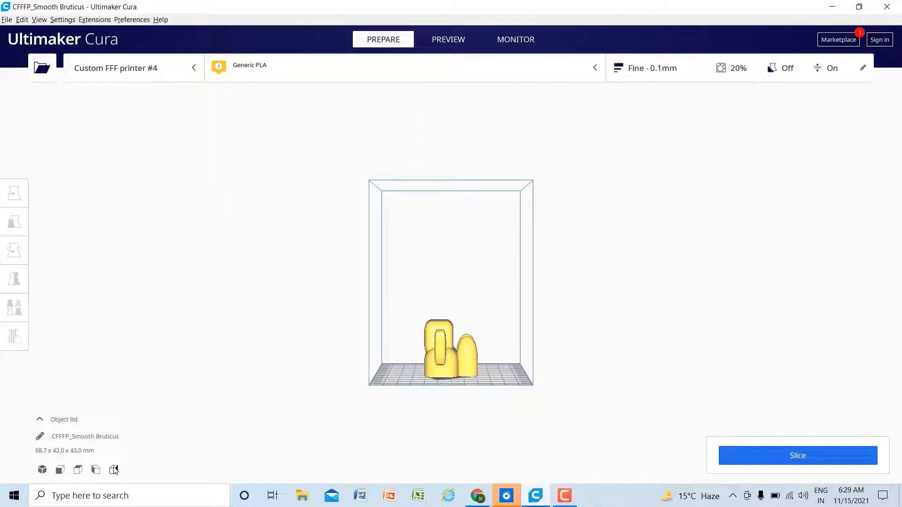
left_click(97, 469)
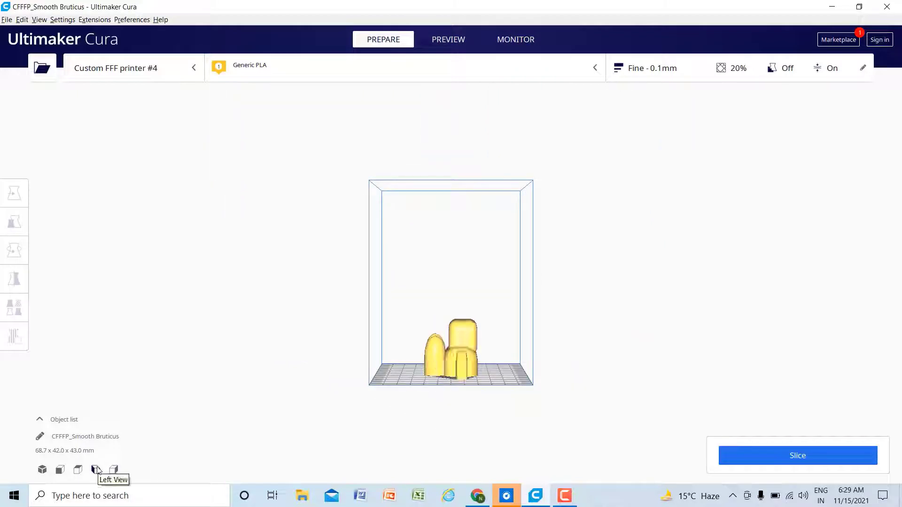
left_click(78, 470)
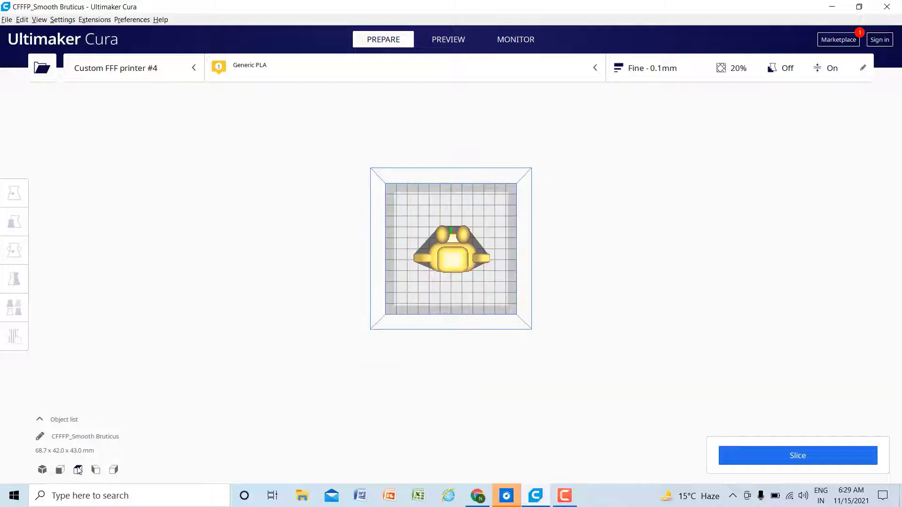
scroll(330, 397, "up", 8)
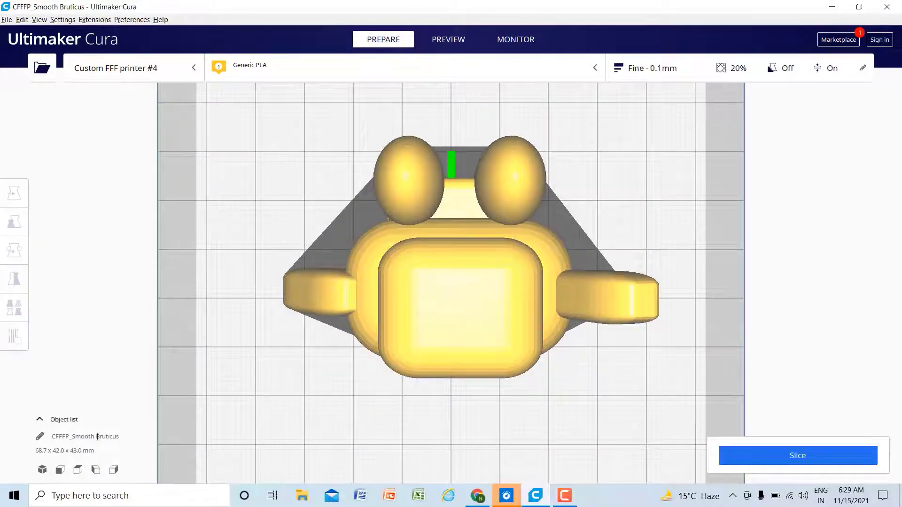
- Check how the model sits inside the build volume in the front and 3D views, finishing in the front view
left_click(64, 472)
scroll(314, 399, "down", 2)
scroll(315, 401, "up", 6)
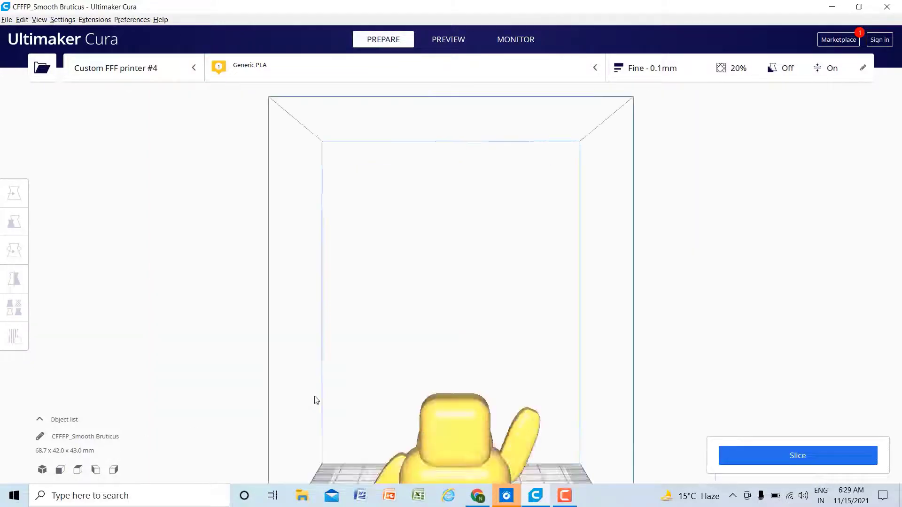
scroll(315, 400, "up", 3)
scroll(361, 379, "up", 2)
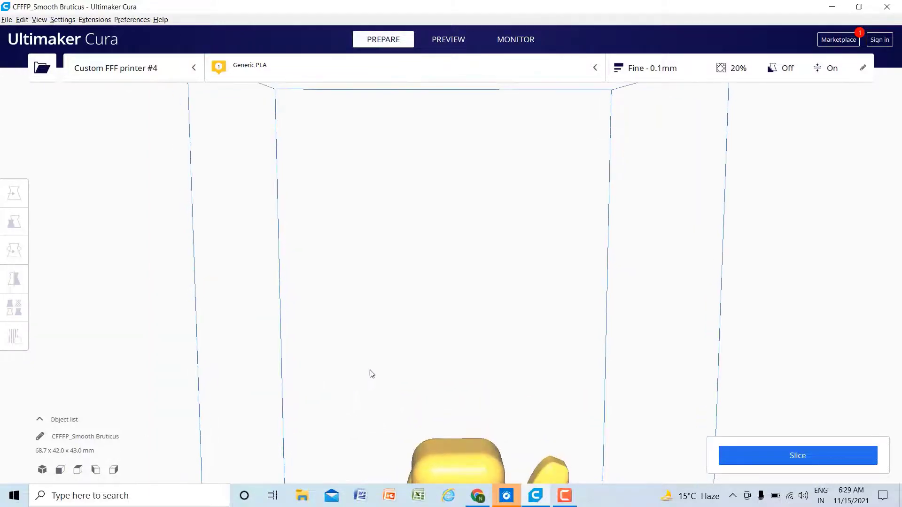
scroll(441, 391, "down", 8)
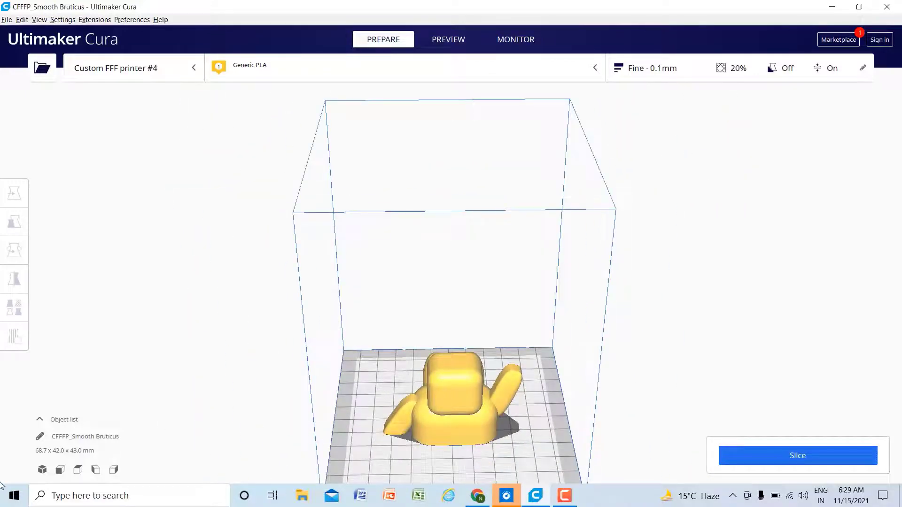
left_click(43, 470)
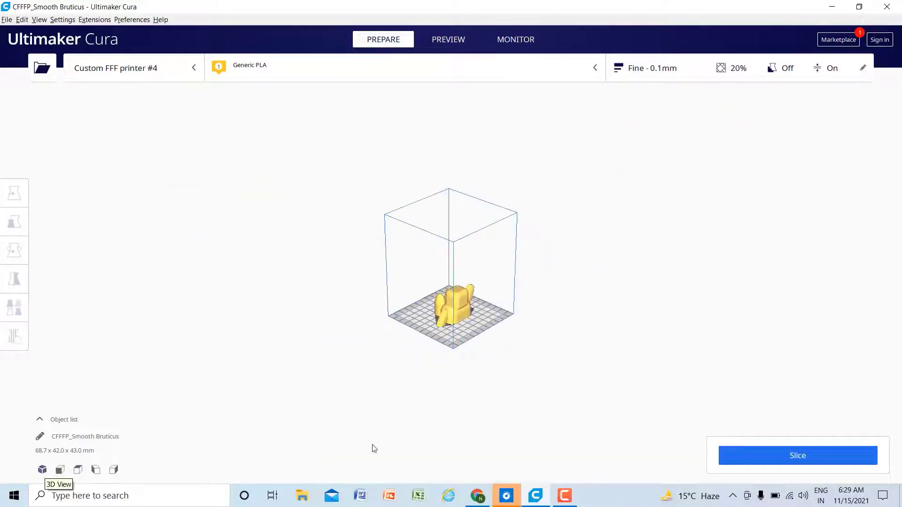
scroll(450, 406, "up", 3)
scroll(449, 402, "down", 1)
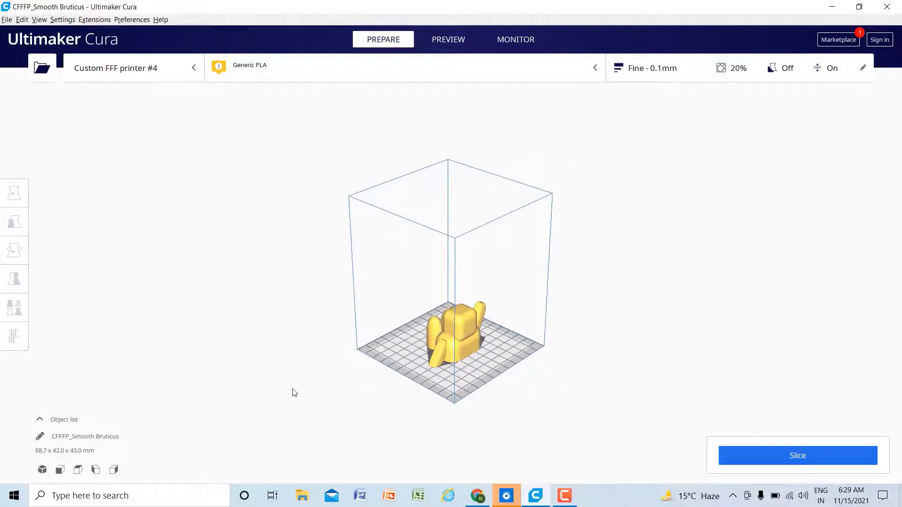
left_click(60, 470)
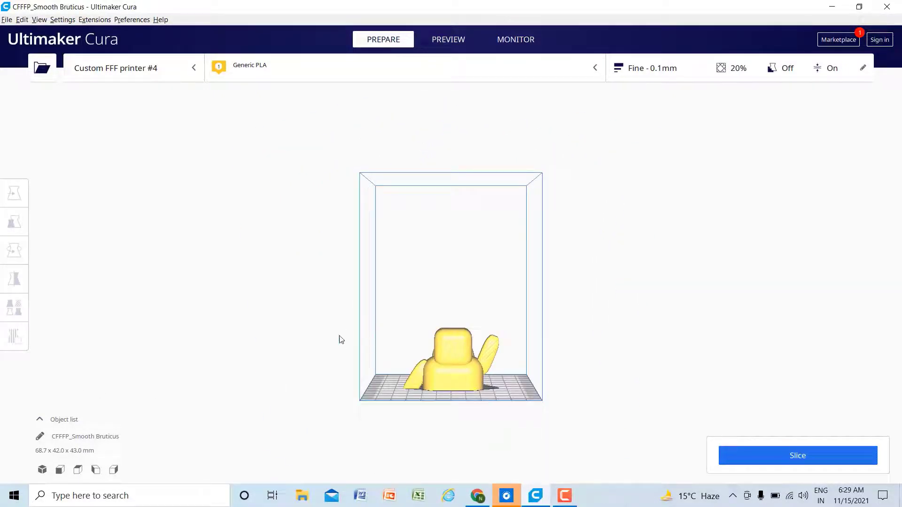
- Shift the model along X to about 9.1 mm, then try X positions of 15 mm and -20 mm
left_click(455, 362)
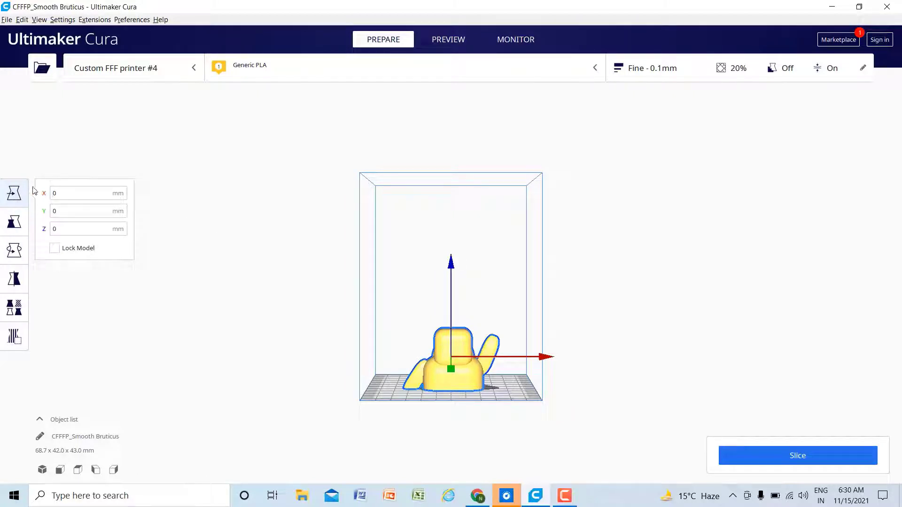
left_click_drag(543, 359, 559, 389)
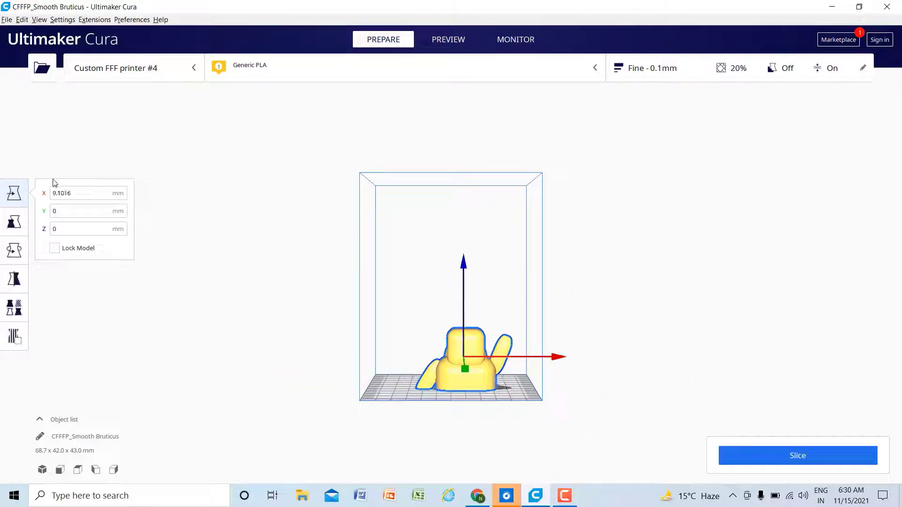
left_click(77, 196)
type("15")
key("Return")
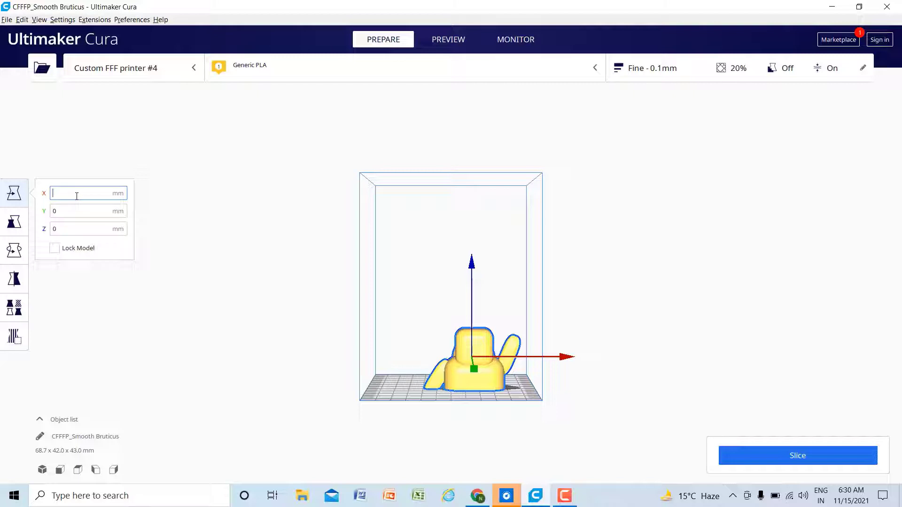
type("-20")
key("Return")
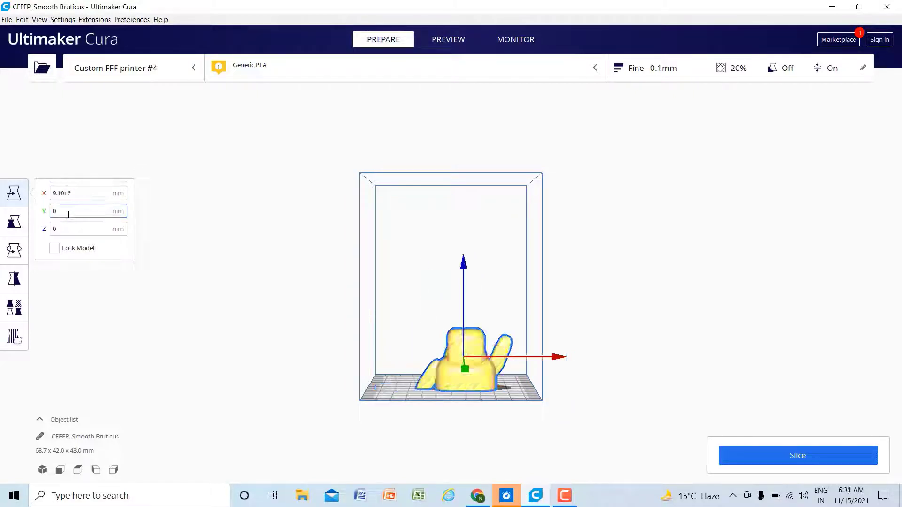
- Move the model to about 16.5 mm along Y and sink it to about -21.5 mm in Z, then inspect its position
left_click_drag(467, 371, 487, 374)
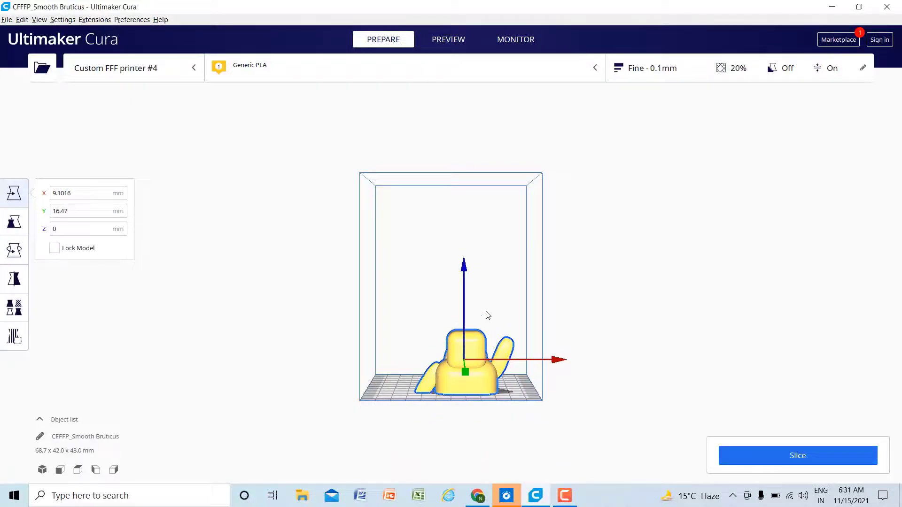
left_click(464, 267)
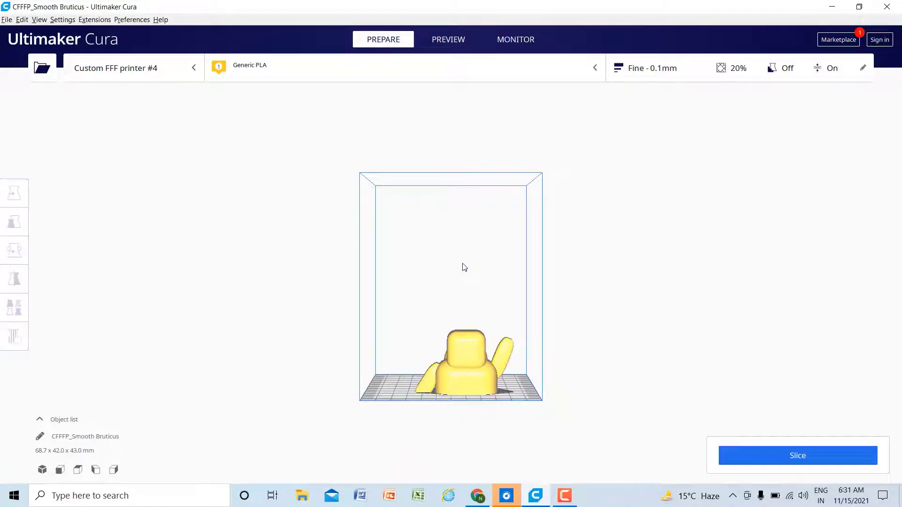
left_click(465, 343)
left_click_drag(464, 265, 467, 302)
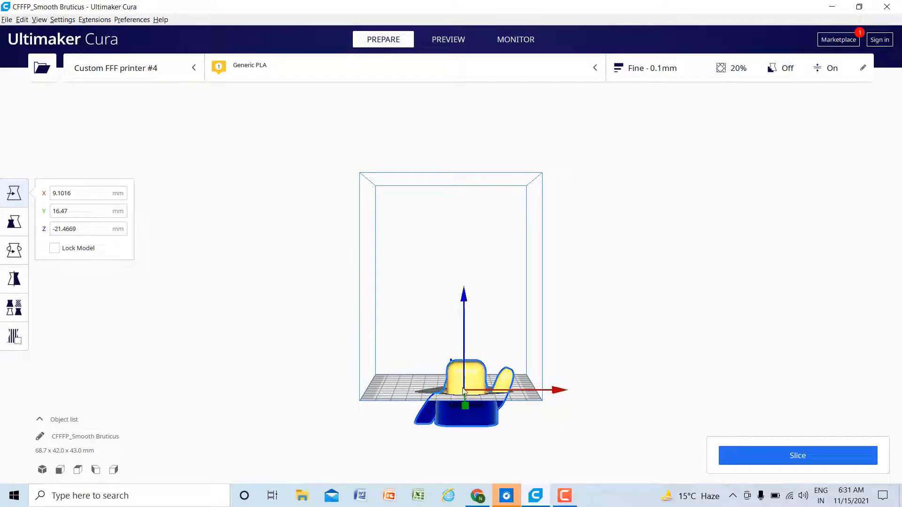
right_click_drag(646, 352, 591, 377)
scroll(517, 425, "up", 5)
scroll(564, 377, "down", 8)
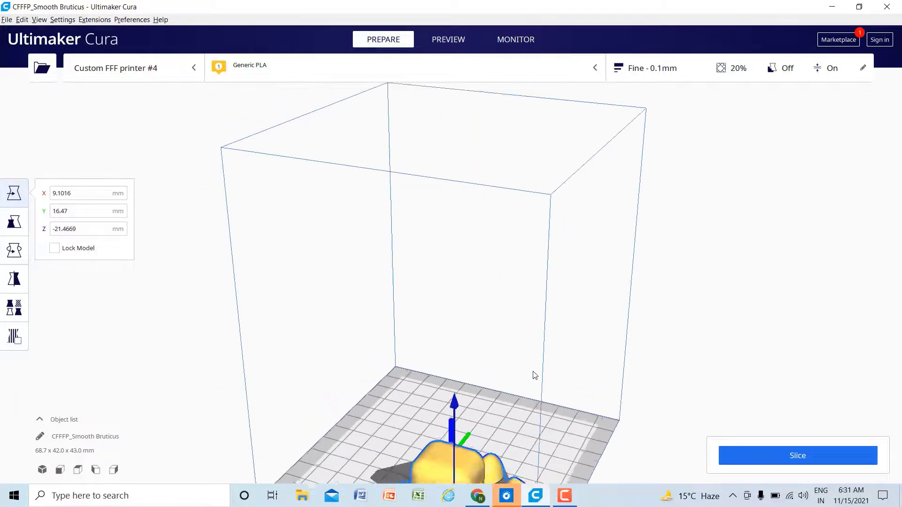
right_click_drag(444, 437, 492, 415)
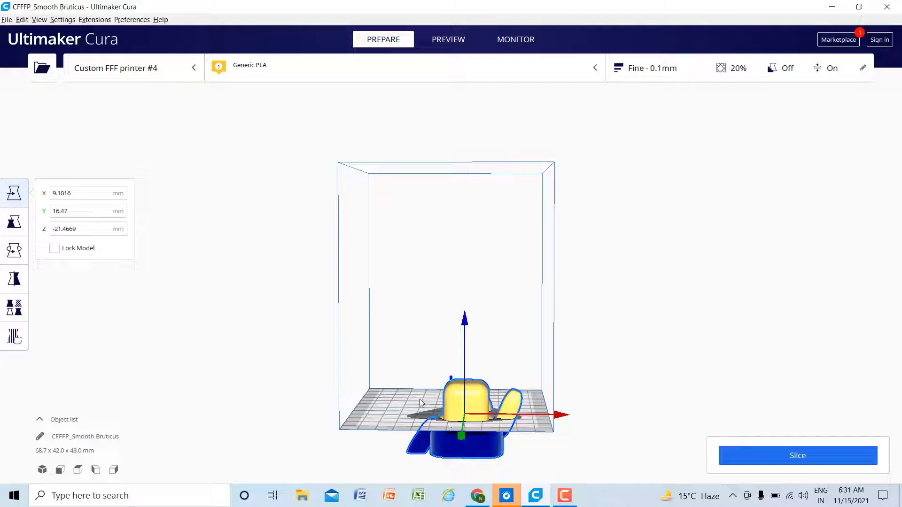
- Undo the model's moves along the X, Y and Z axes
key("ctrl+z")
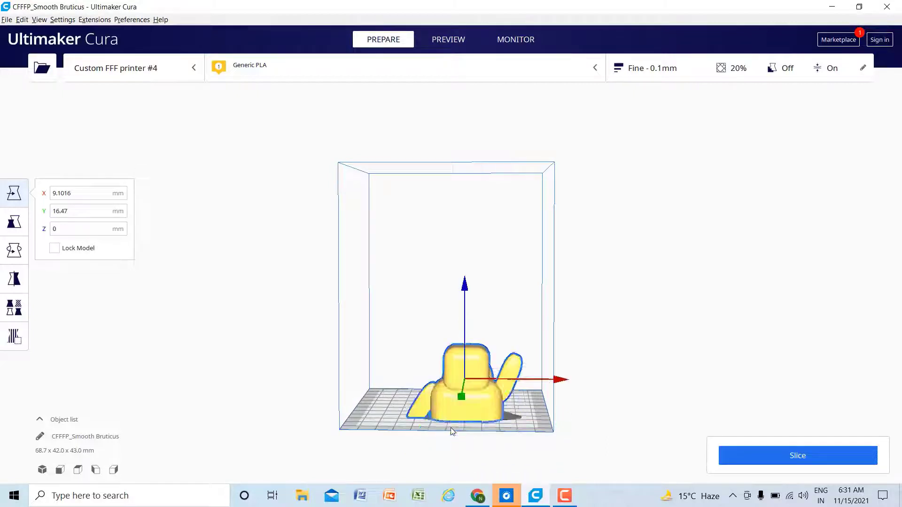
key("ctrl+z")
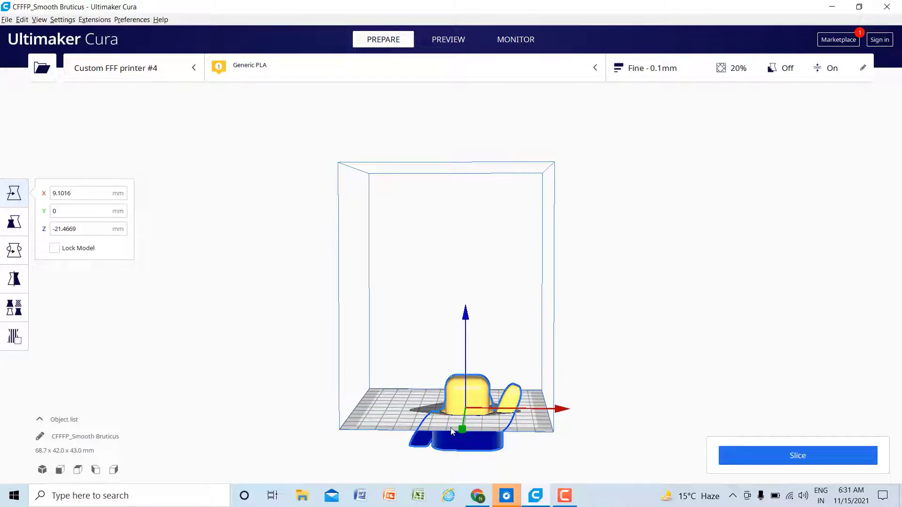
key("ctrl+z")
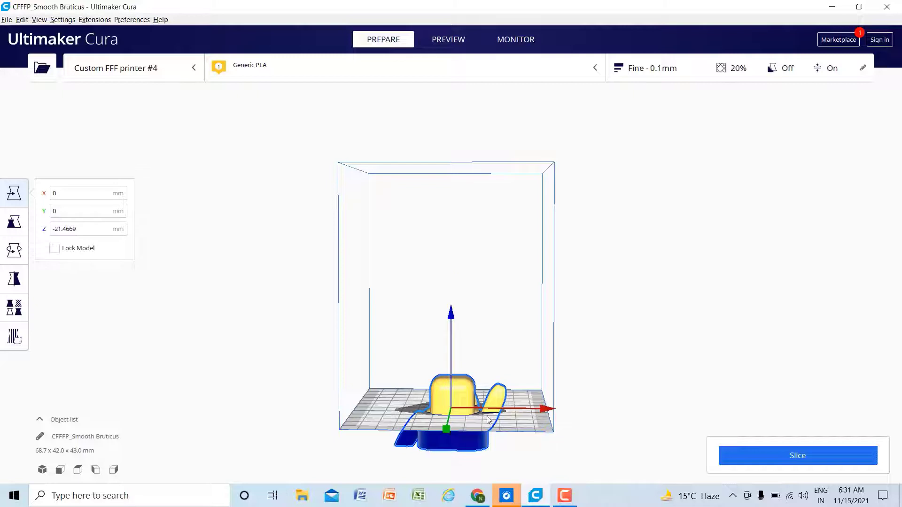
key("ctrl+z")
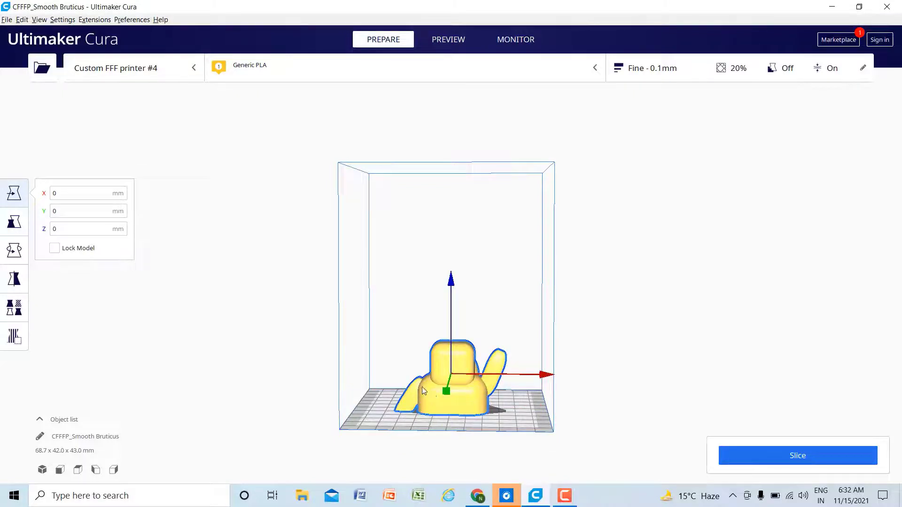
- Scale the model uniformly to an X size of 100 mm and check its fit in the build volume
left_click(14, 228)
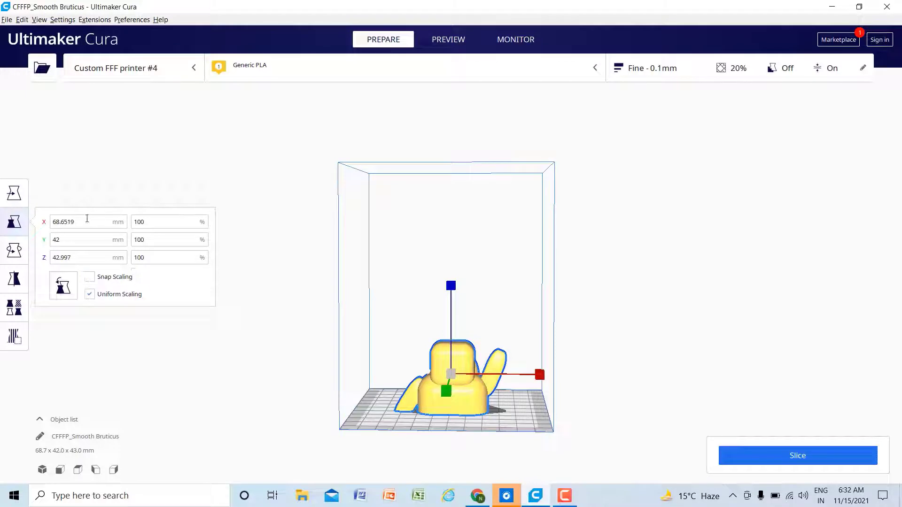
left_click(89, 295)
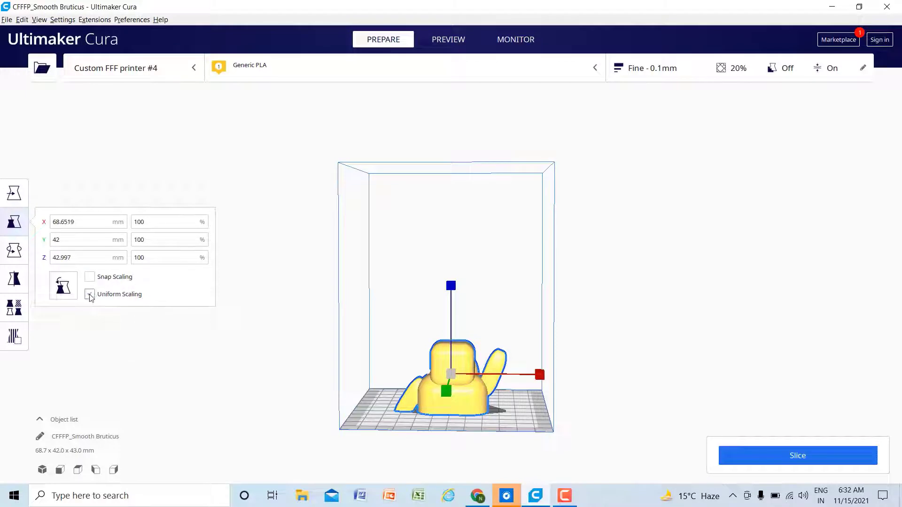
left_click(88, 223)
key("BackSpace")
key("BackSpace")
key("BackSpace")
key("BackSpace")
key("BackSpace")
key("BackSpace")
key("BackSpace")
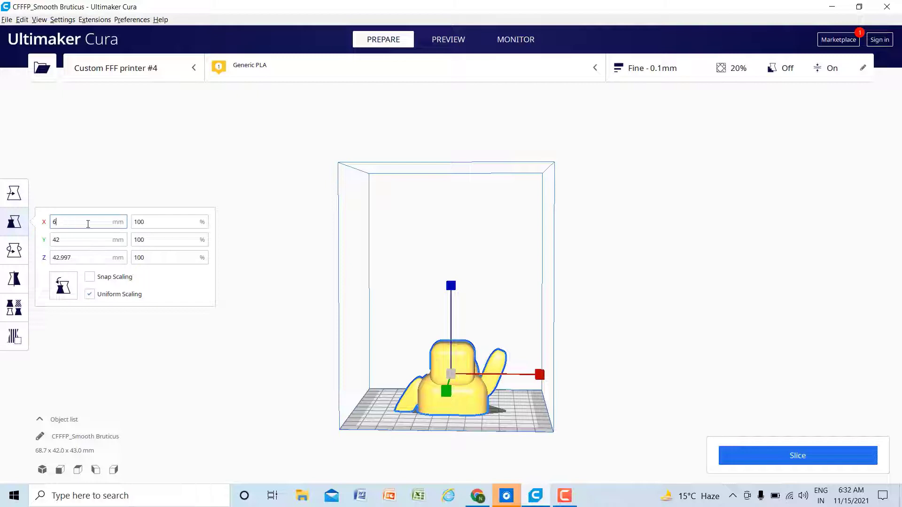
type("100")
key("Return")
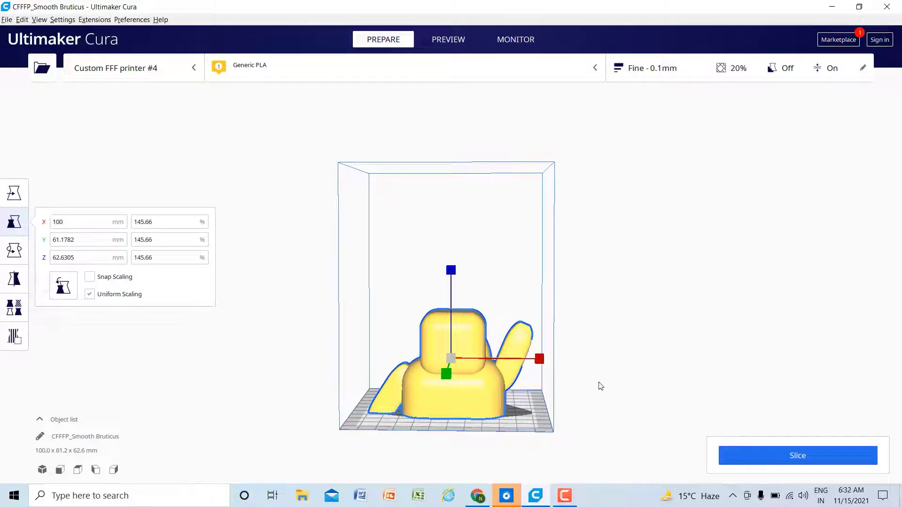
mouse_move(598, 384)
right_mouse_down()
mouse_move(583, 423)
mouse_move(444, 424)
mouse_move(187, 400)
mouse_move(483, 431)
mouse_move(564, 413)
mouse_move(630, 382)
mouse_move(361, 400)
mouse_move(590, 395)
right_mouse_up()
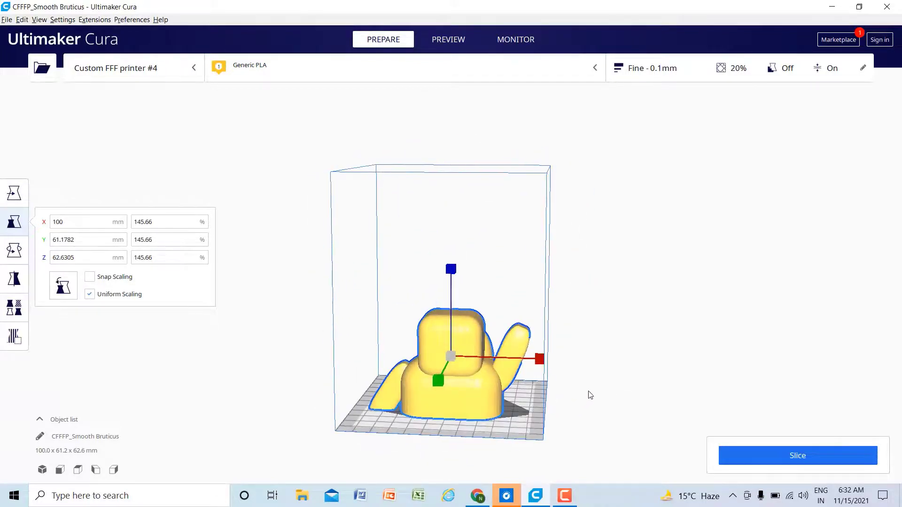
- Scale the model uniformly to an X size of 200 mm and check from several sides how it fits the build volume
left_click(83, 222)
key("BackSpace")
key("BackSpace")
key("BackSpace")
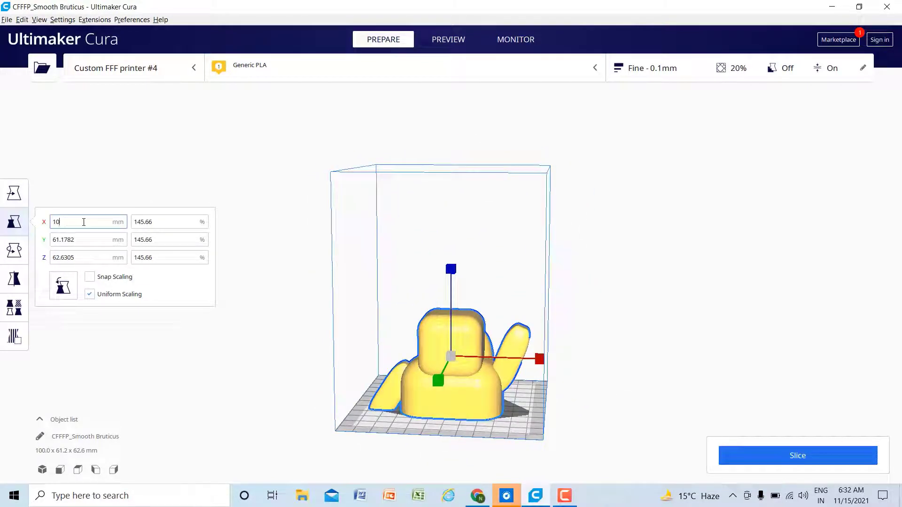
type("200")
key("Return")
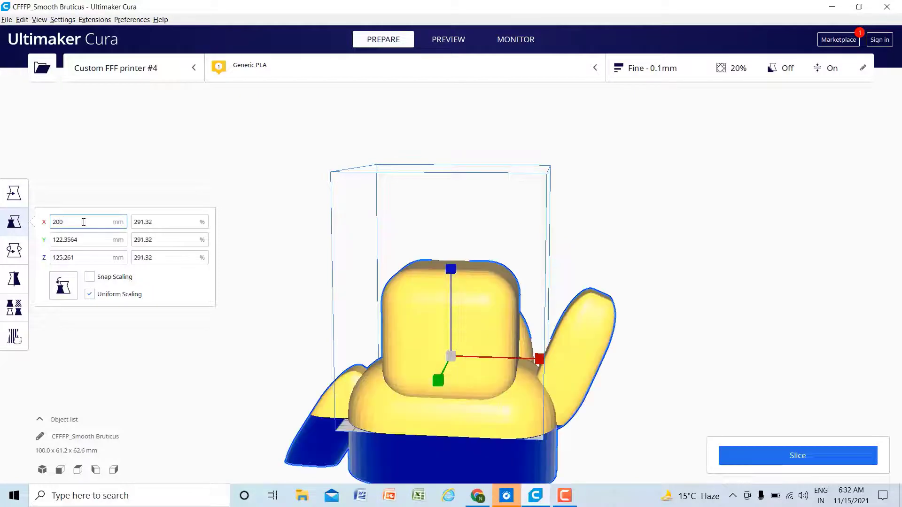
right_click_drag(587, 371, 486, 374)
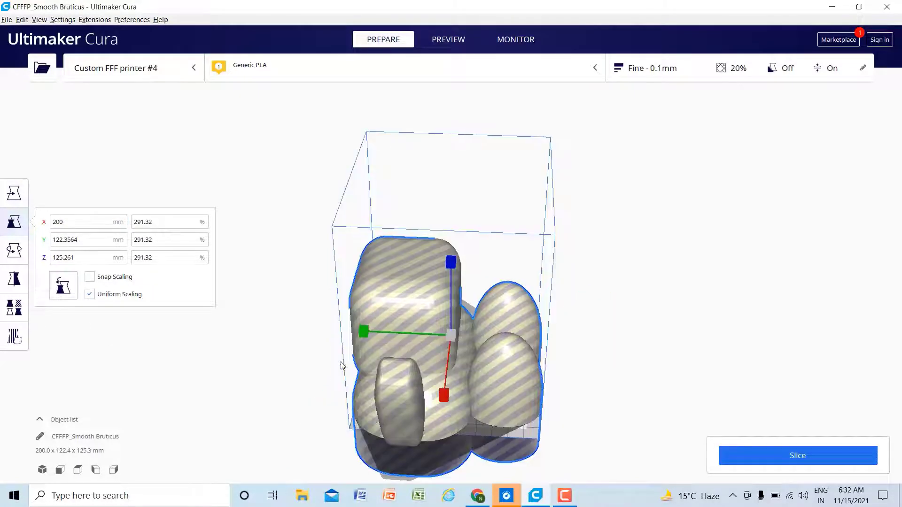
right_click_drag(637, 375, 751, 332)
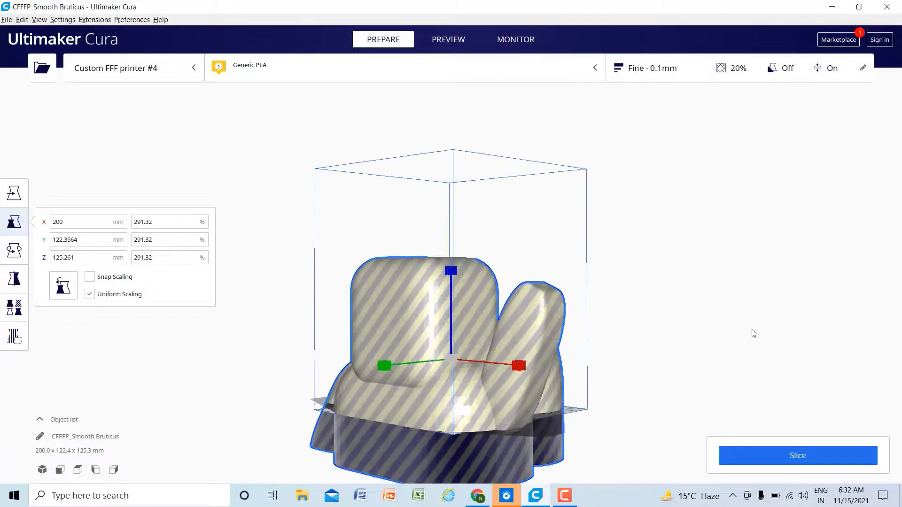
- Scale the model uniformly to an X size of 100 mm and check its fit in the build volume
right_click_drag(607, 422, 682, 423)
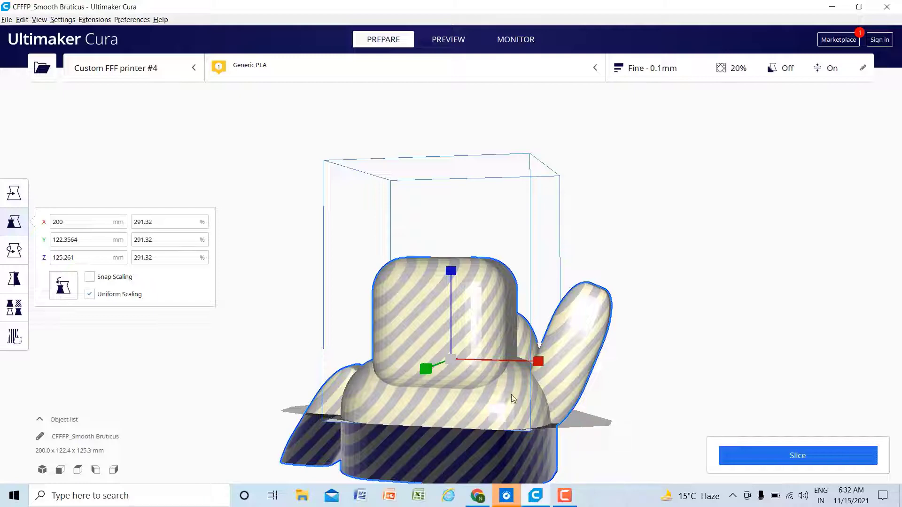
right_click_drag(609, 372, 415, 390)
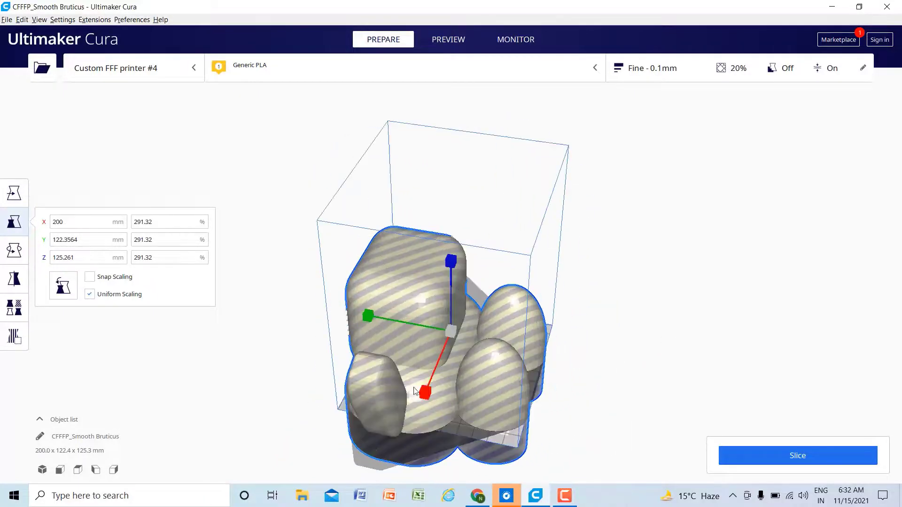
left_click(80, 218)
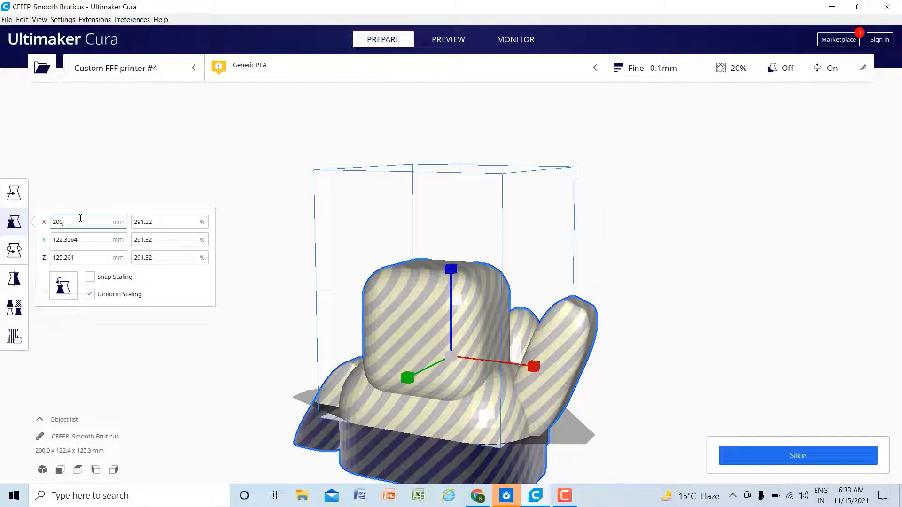
key("BackSpace")
key("BackSpace")
key("BackSpace")
type("100")
key("Return")
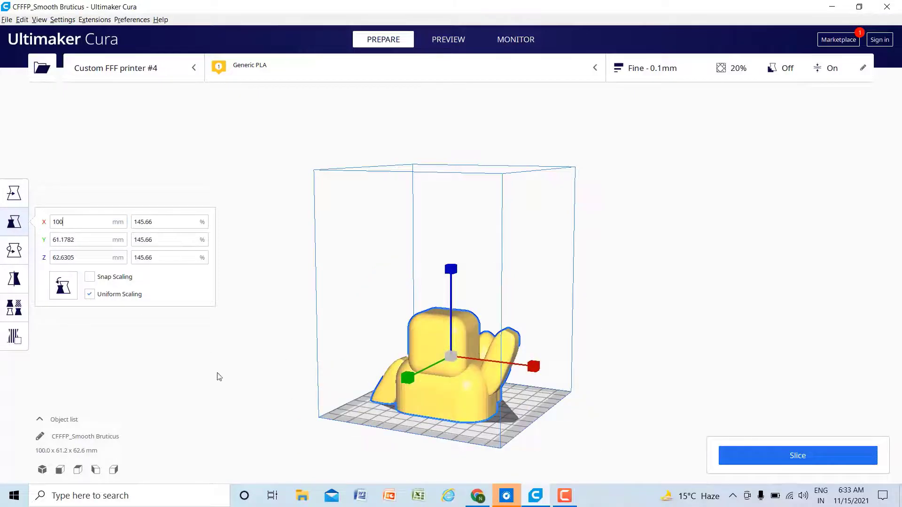
right_click_drag(219, 376, 317, 407)
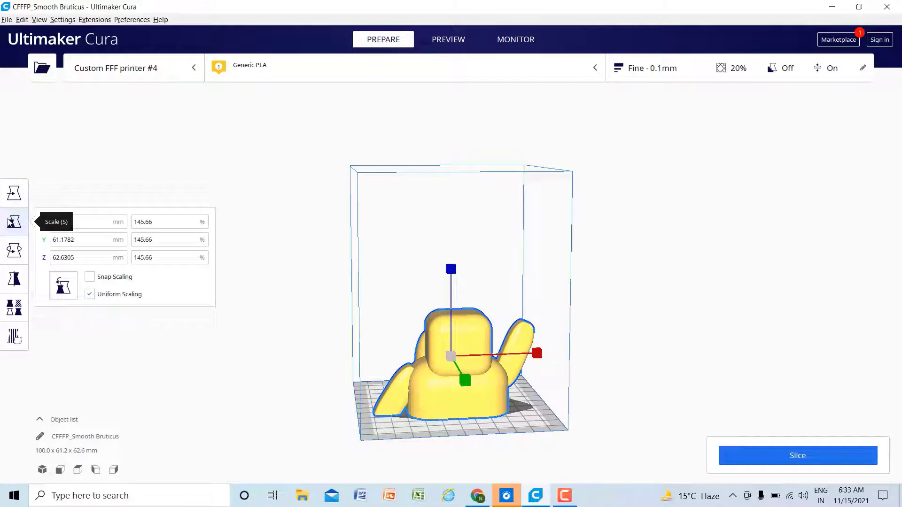
- Try to rotate the model with the rotation rings and keep it selected
left_click(8, 247)
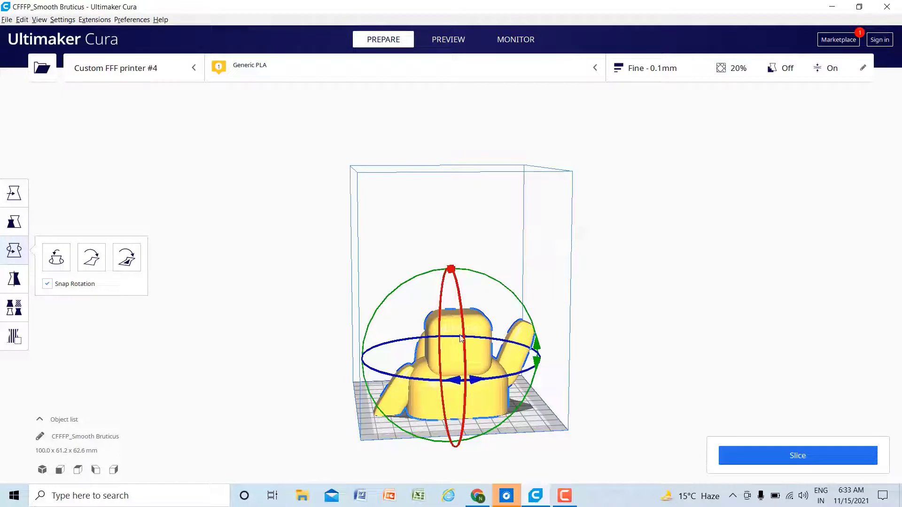
mouse_move(462, 335)
left_mouse_down()
mouse_move(458, 372)
mouse_move(470, 413)
mouse_move(550, 248)
mouse_move(501, 390)
mouse_move(509, 367)
mouse_move(565, 344)
mouse_move(571, 304)
mouse_move(507, 413)
mouse_move(436, 385)
mouse_move(451, 395)
mouse_move(520, 310)
mouse_move(537, 371)
mouse_move(474, 441)
mouse_move(418, 323)
mouse_move(422, 295)
mouse_move(453, 264)
mouse_move(507, 301)
mouse_move(421, 380)
mouse_move(445, 284)
mouse_move(413, 442)
mouse_move(441, 306)
mouse_move(464, 330)
left_mouse_up()
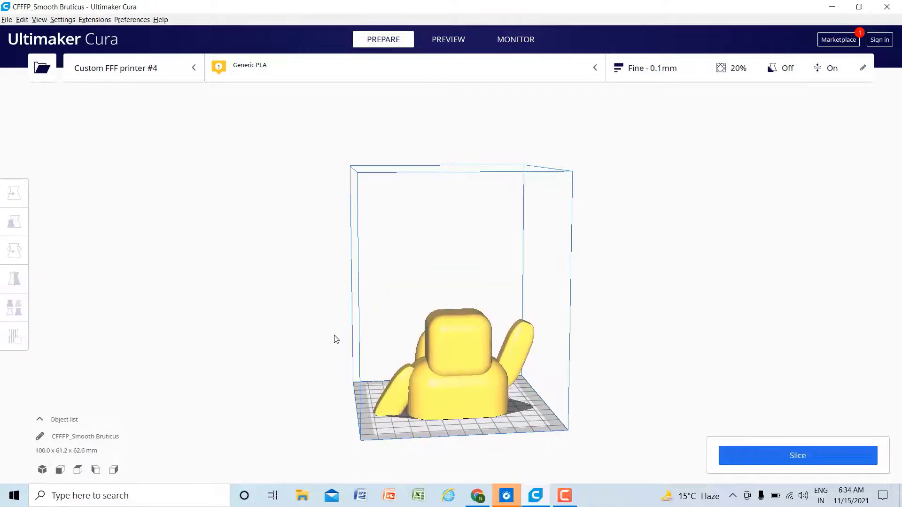
left_click(435, 389)
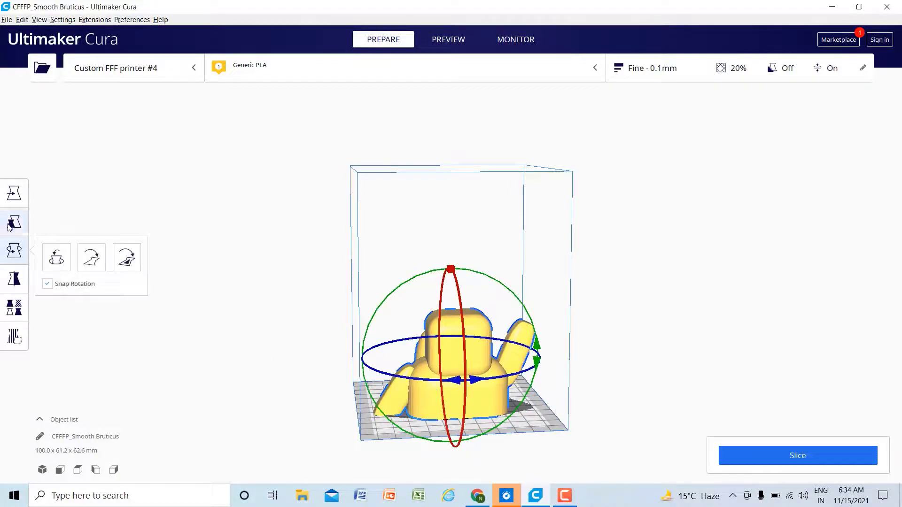
- Mirror the model along the X, Z and Y axes, and once more along Z to stand it upright
left_click(18, 279)
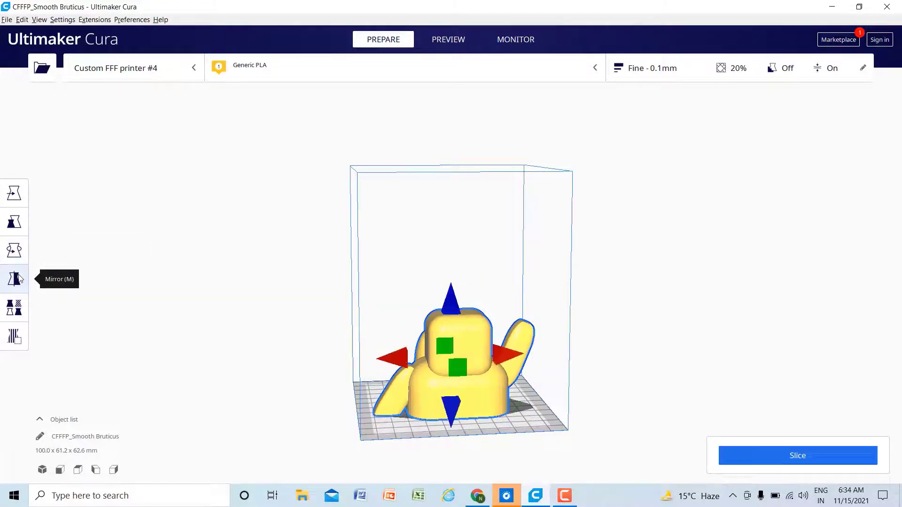
left_click(507, 359)
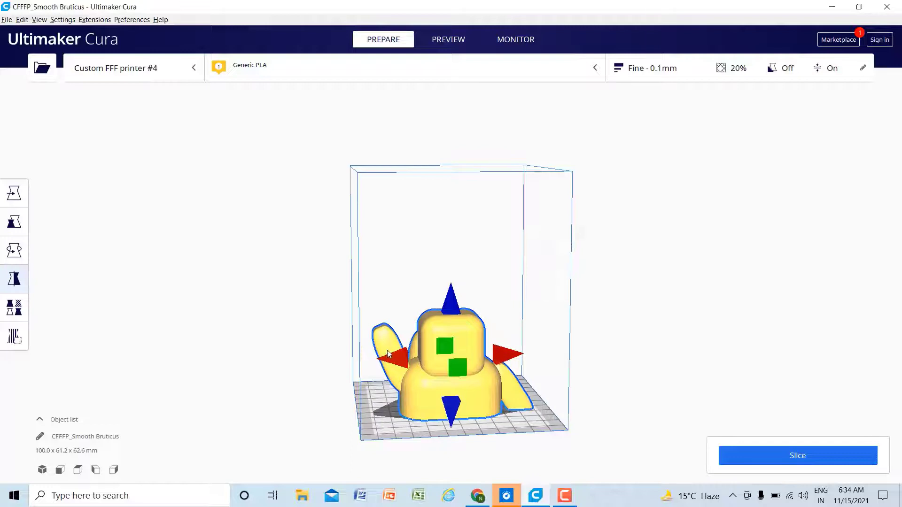
left_click(456, 302)
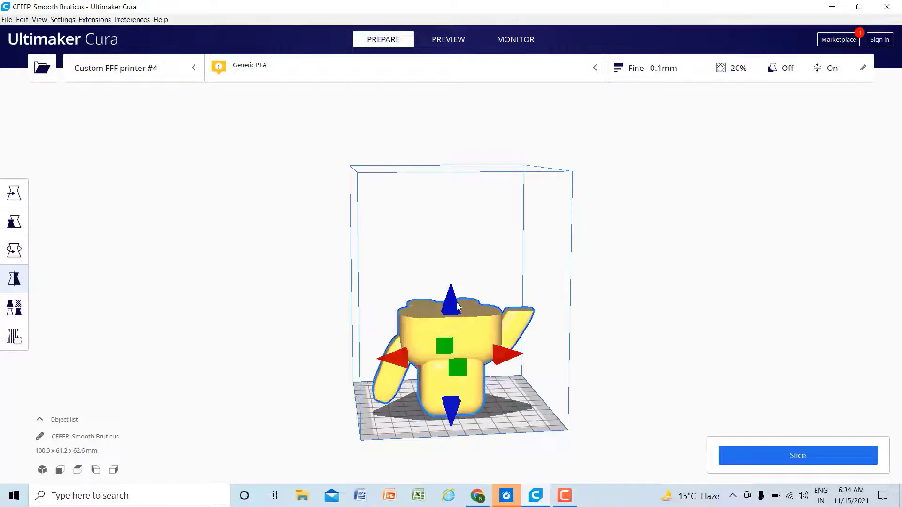
left_click(456, 367)
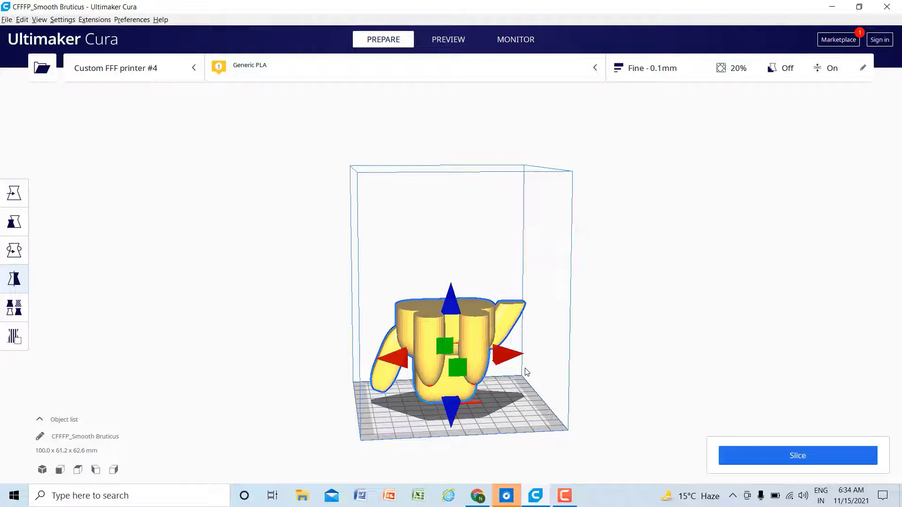
left_click(453, 307)
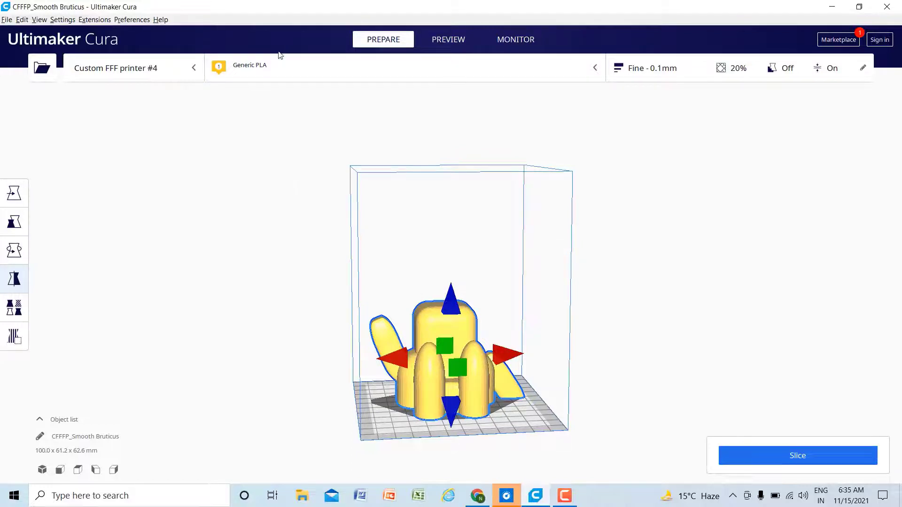
- Choose PLA from the generic materials as the print material
left_click(252, 67)
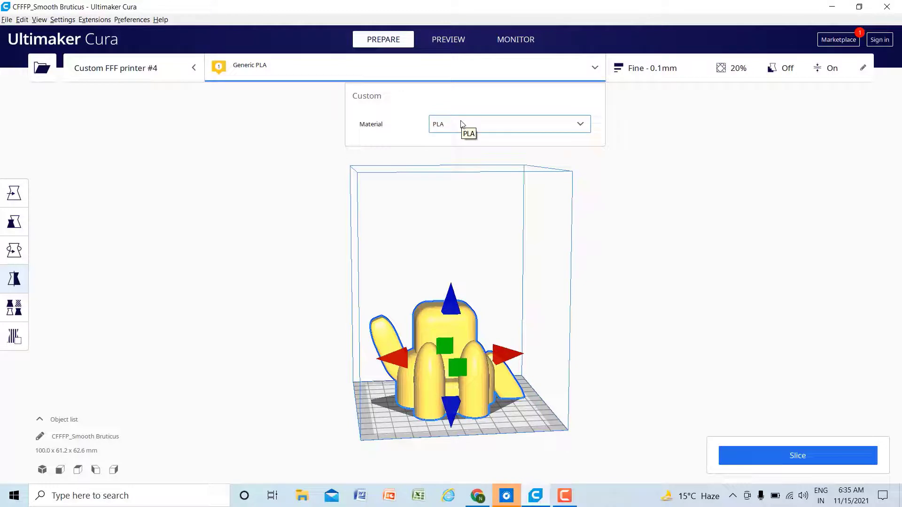
left_click(461, 124)
mouse_move(495, 130)
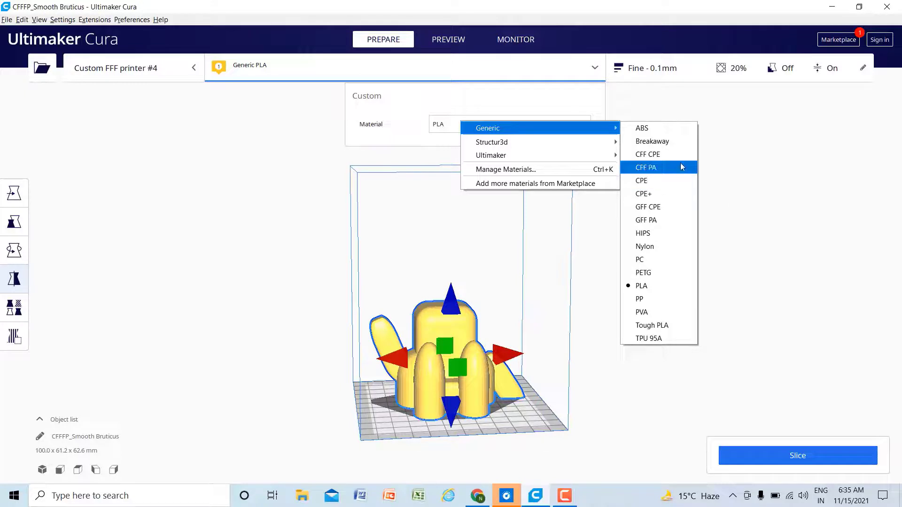
left_click(657, 288)
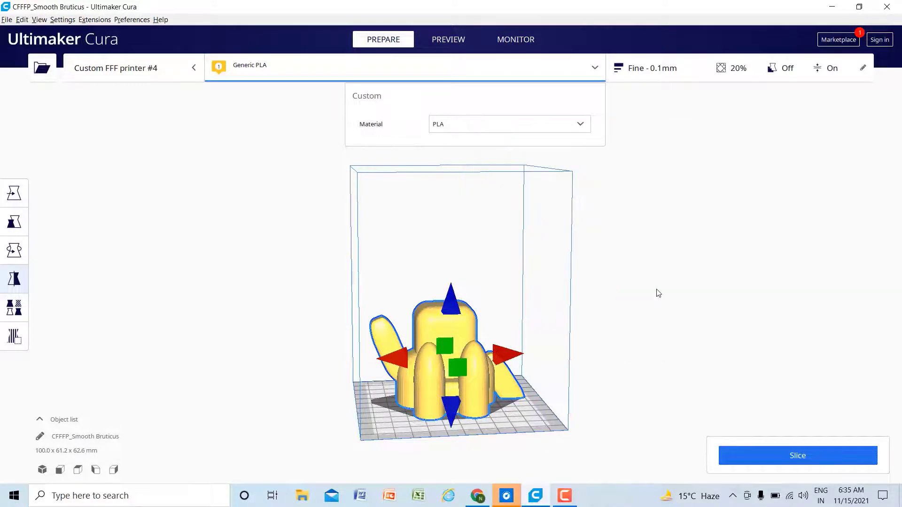